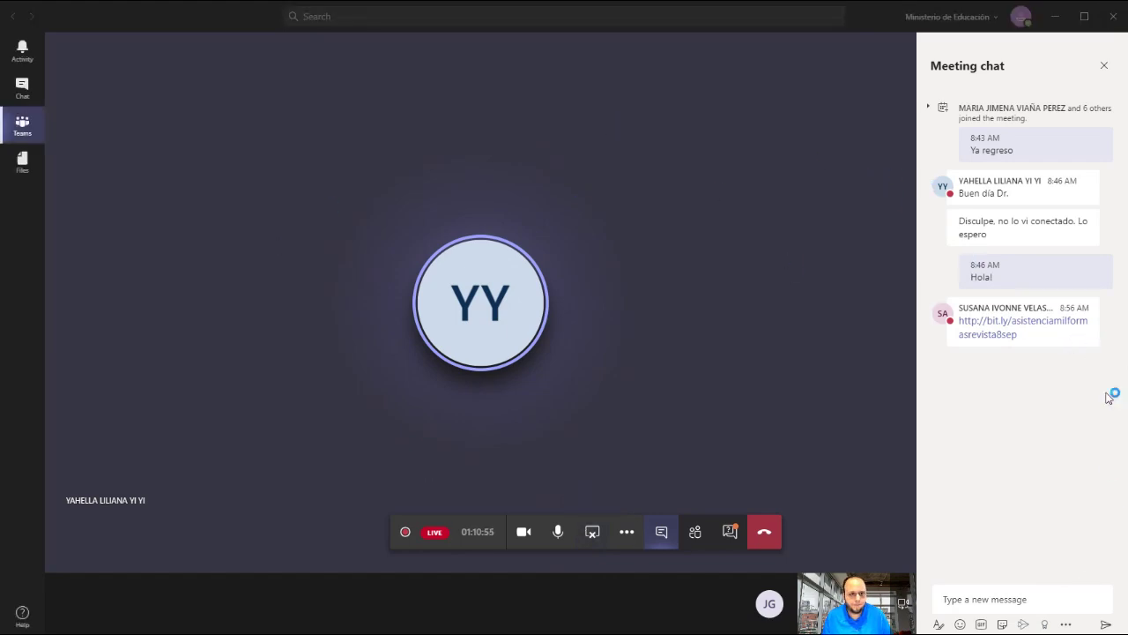
# Step: Stop the current screen sharing in the Teams meeting
pyautogui.click(602, 502)
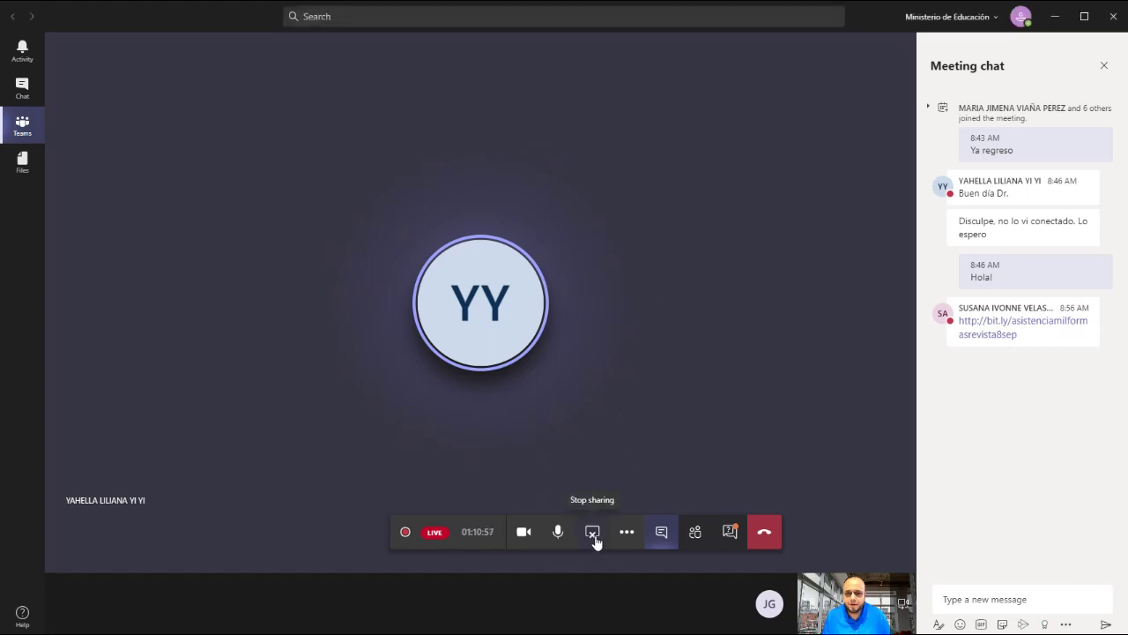
pyautogui.click(593, 534)
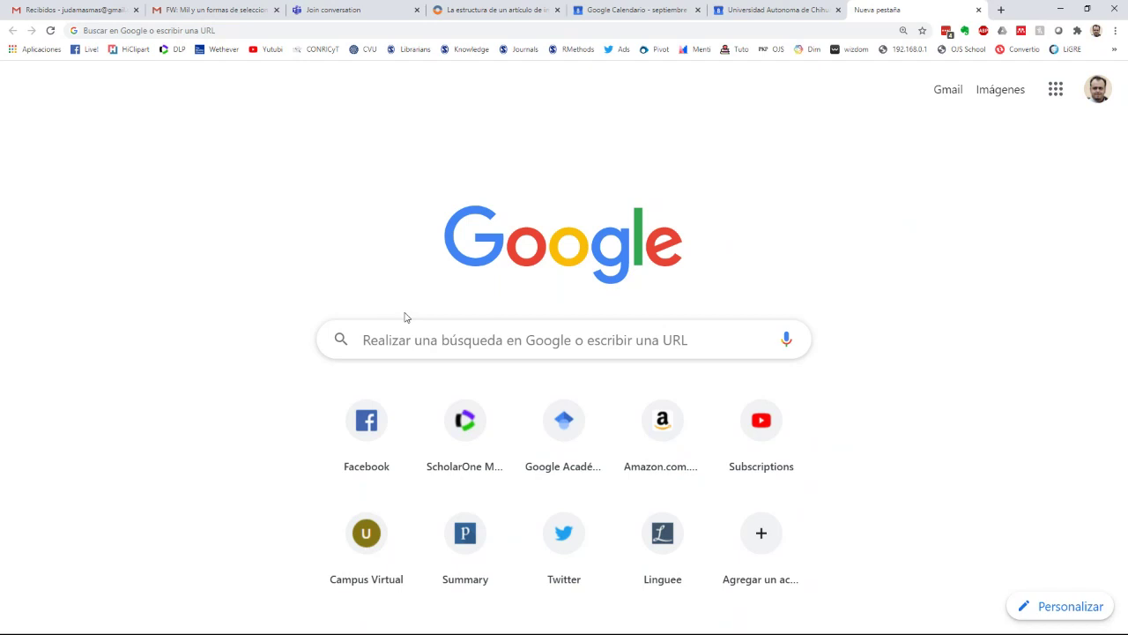
# Step: Switch to Chrome and search Google for "scopus source list"
pyautogui.click(401, 339)
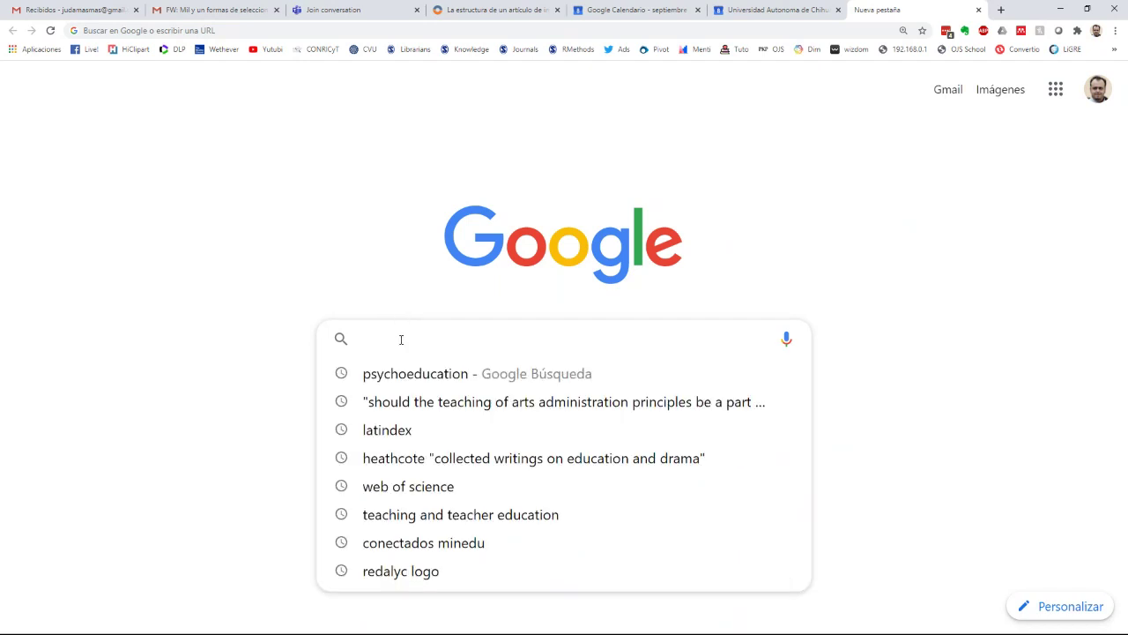
pyautogui.write('scopus')
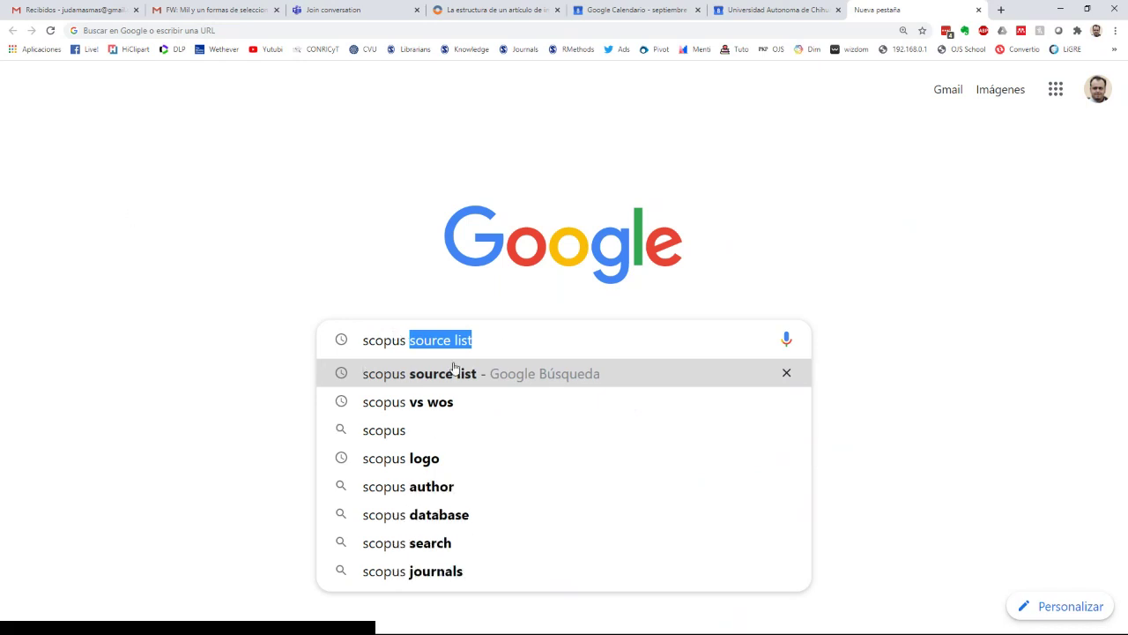
pyautogui.click(503, 340)
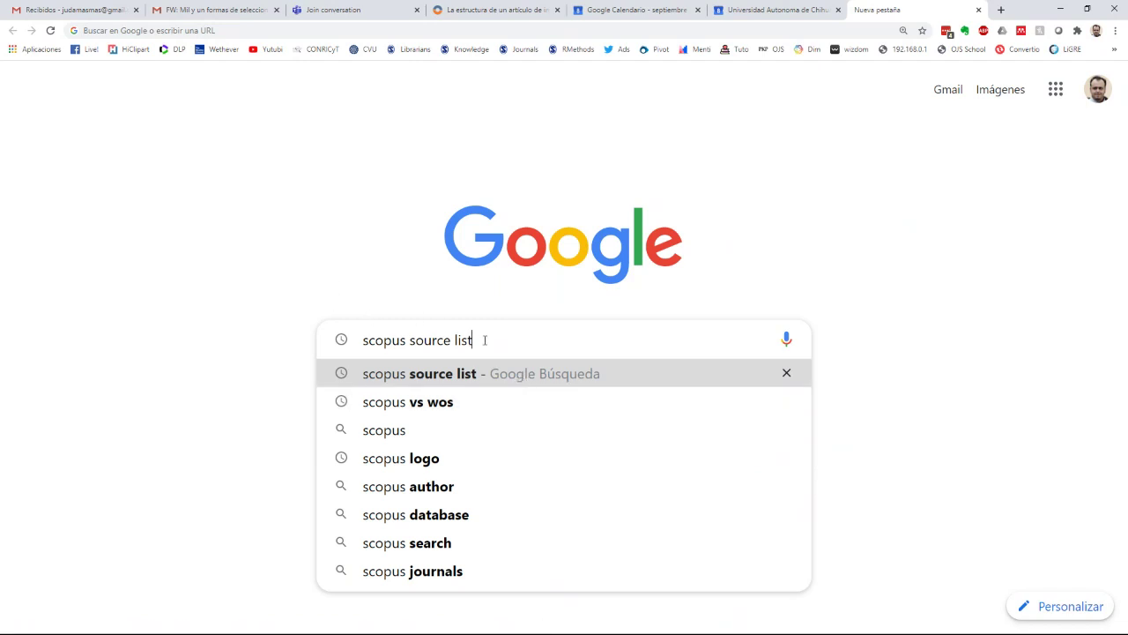
pyautogui.press('Return')
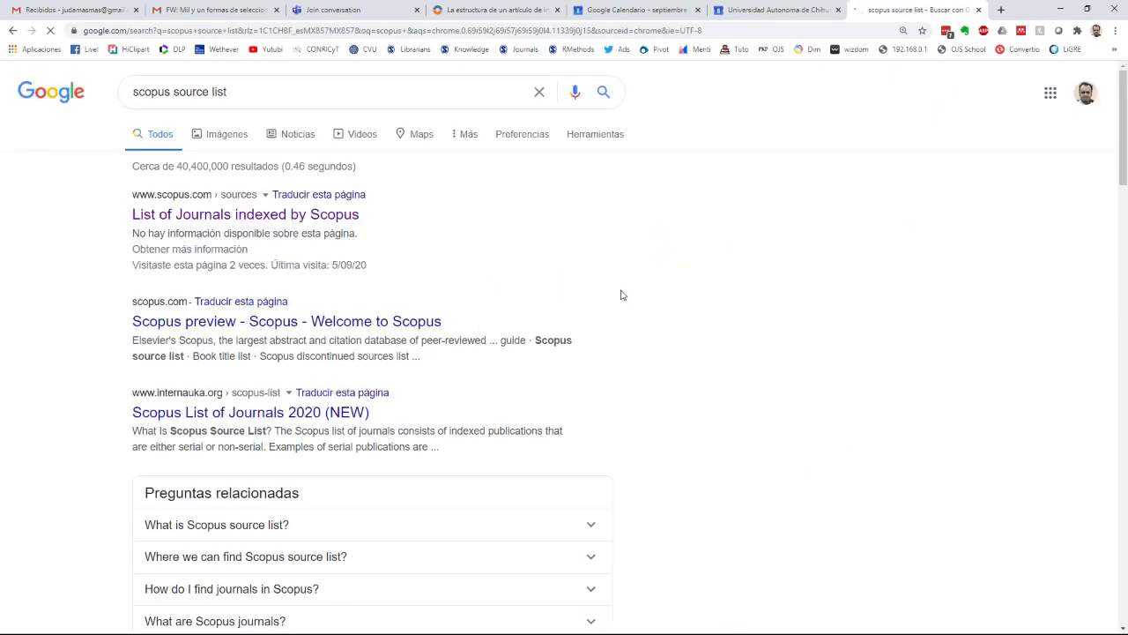
# Step: Open the "List of Journals indexed by Scopus" result and dismiss the Improved Citescore notice on the Sources page
pyautogui.scroll(-3, 577, 358)
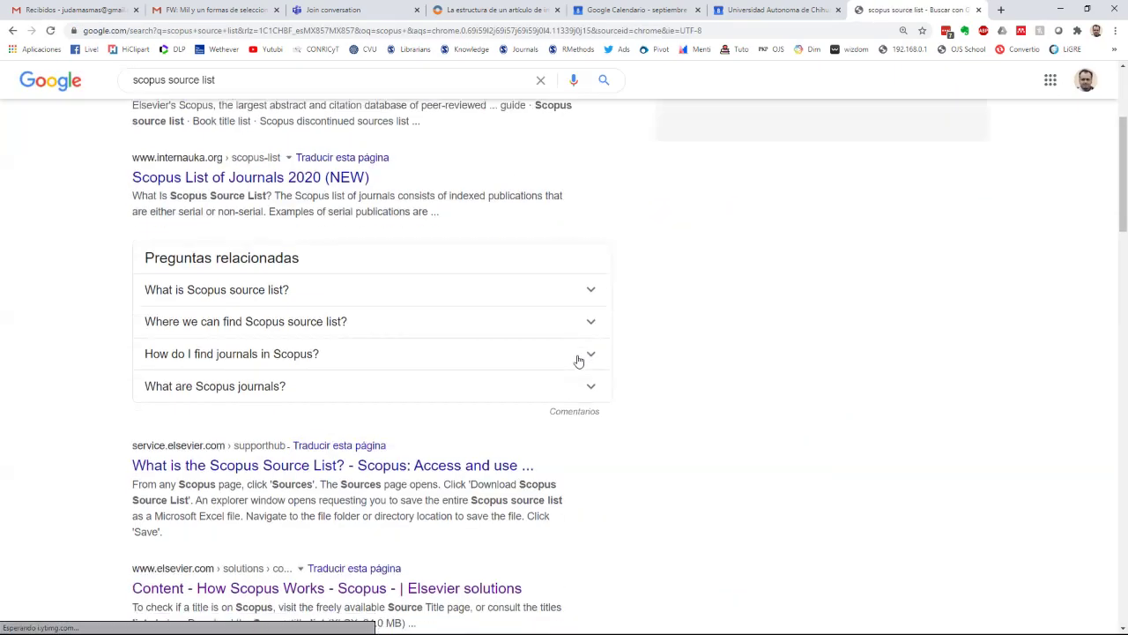
pyautogui.scroll(3, 579, 358)
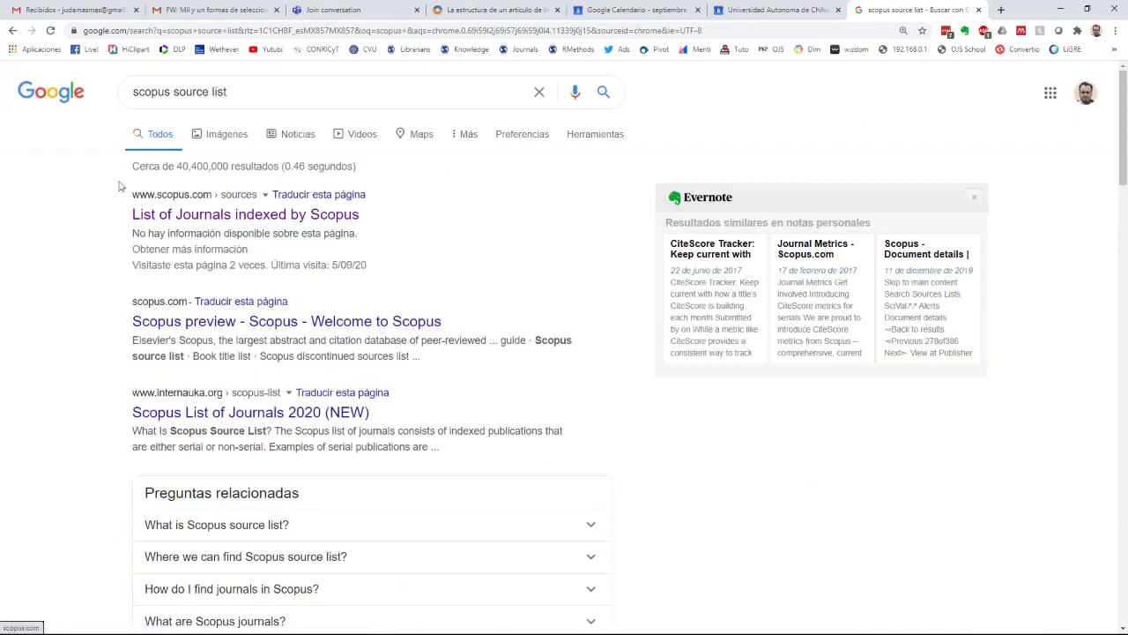
pyautogui.click(197, 214)
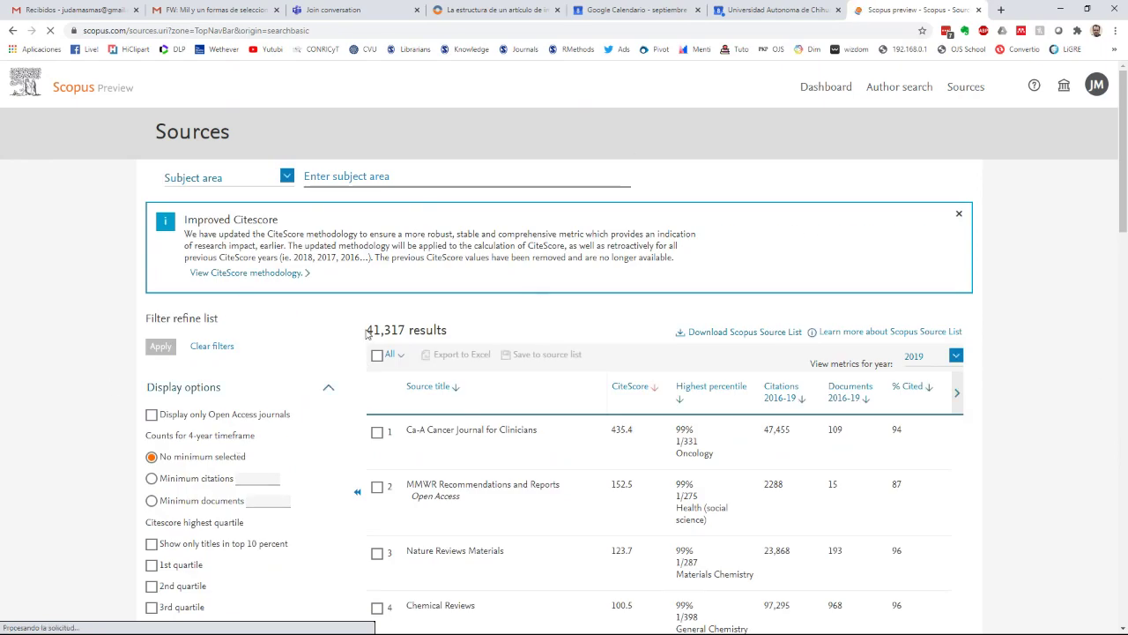
pyautogui.scroll(-3, 540, 380)
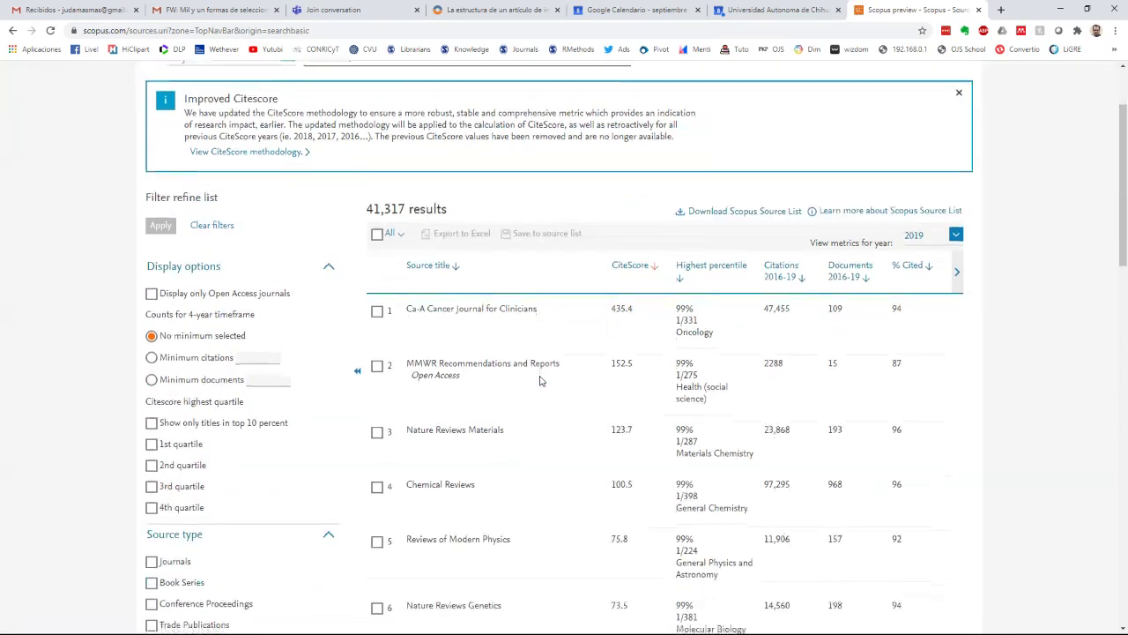
pyautogui.scroll(3, 559, 361)
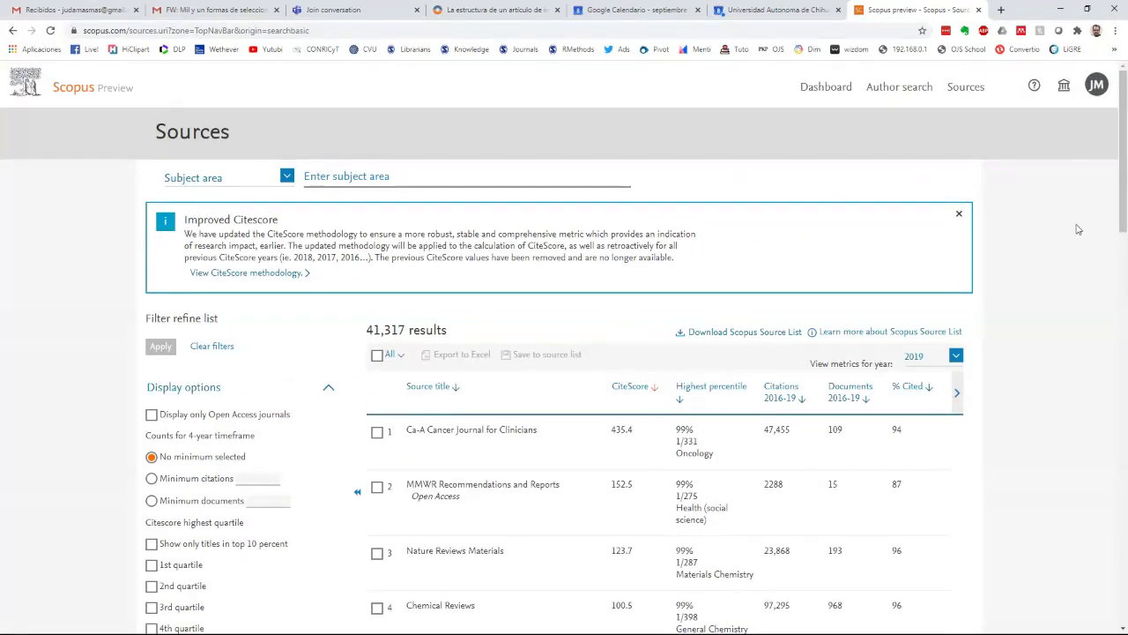
pyautogui.click(959, 217)
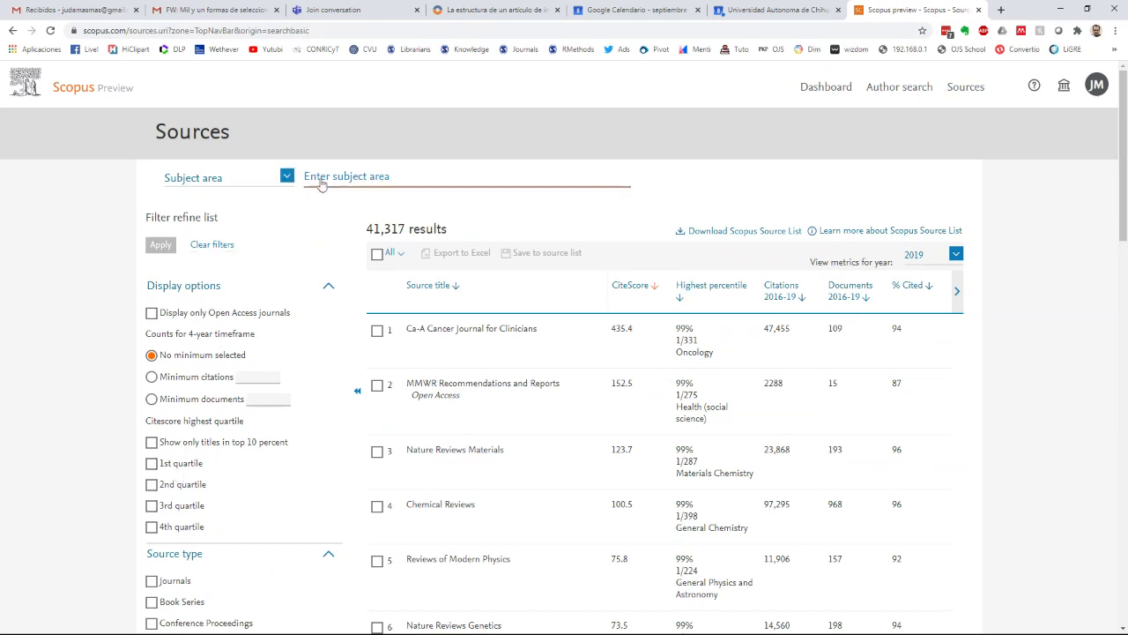
# Step: Filter the Scopus sources by the subject area Philosophy
pyautogui.click(393, 180)
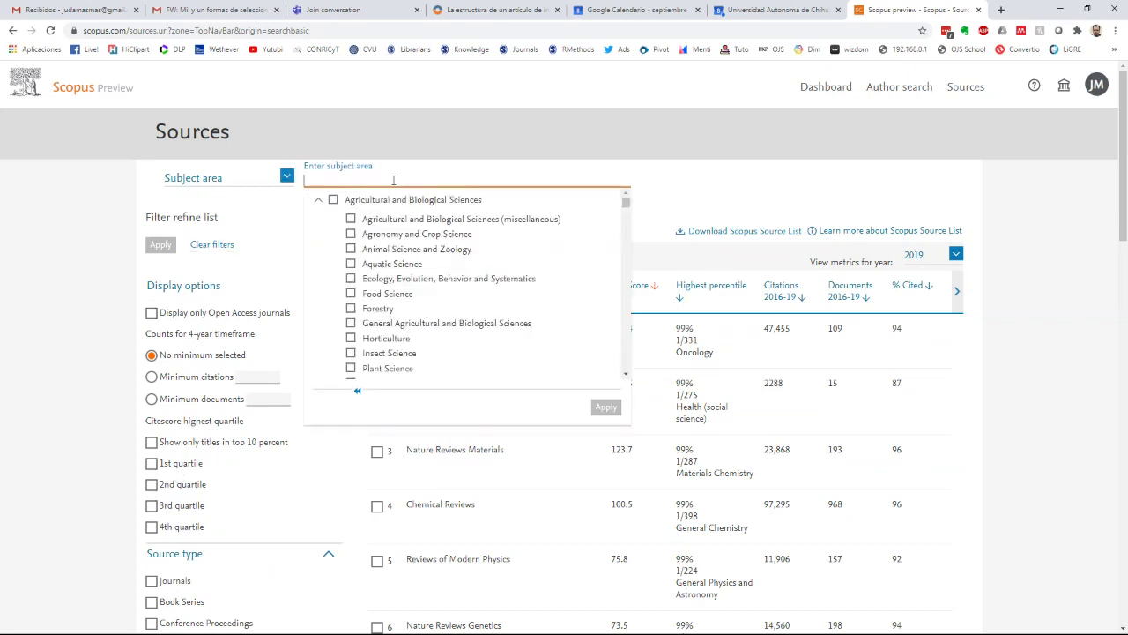
pyautogui.scroll(-8, 471, 291)
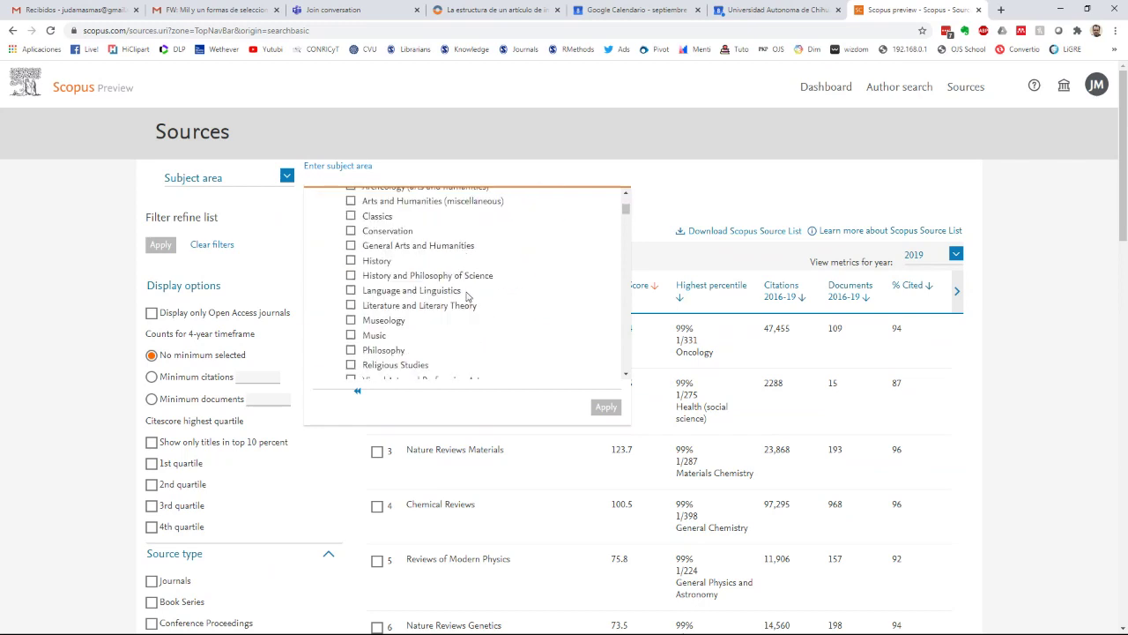
pyautogui.scroll(6, 467, 297)
pyautogui.scroll(2, 370, 352)
pyautogui.scroll(-2, 373, 353)
pyautogui.click(351, 350)
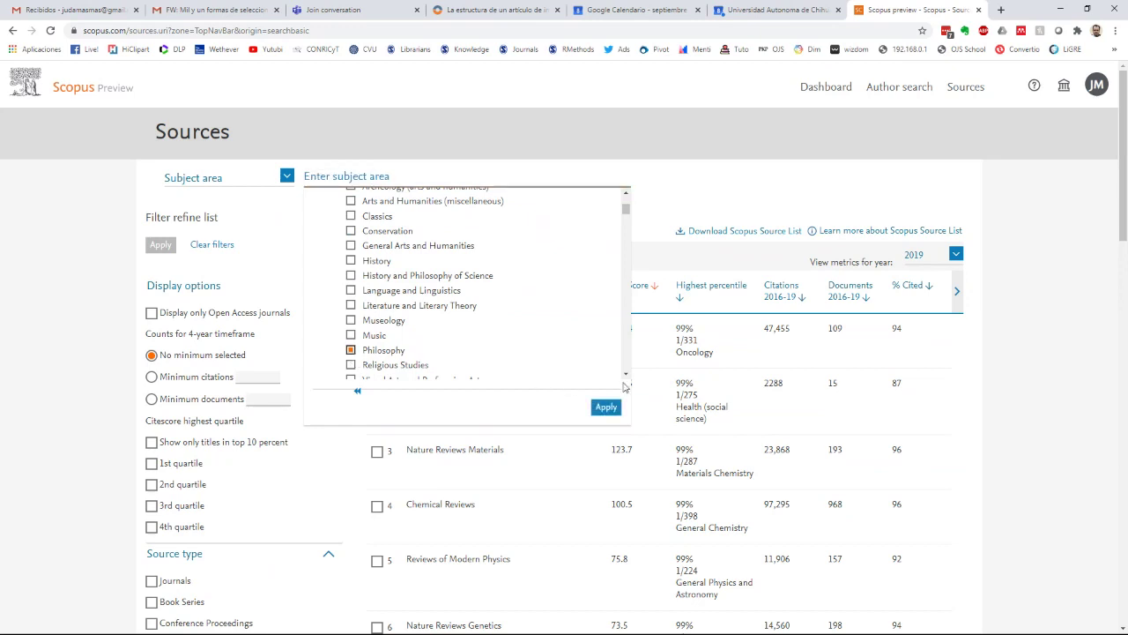
pyautogui.click(607, 411)
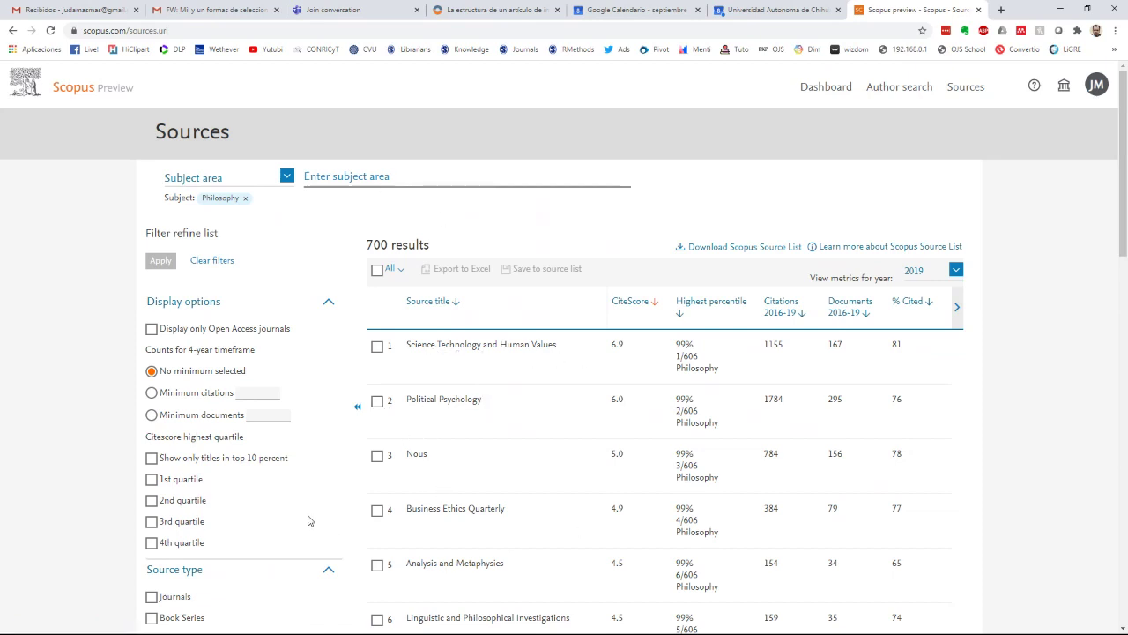
# Step: Limit the Philosophy sources to those whose highest CiteScore quartile is the 1st quartile
pyautogui.click(151, 479)
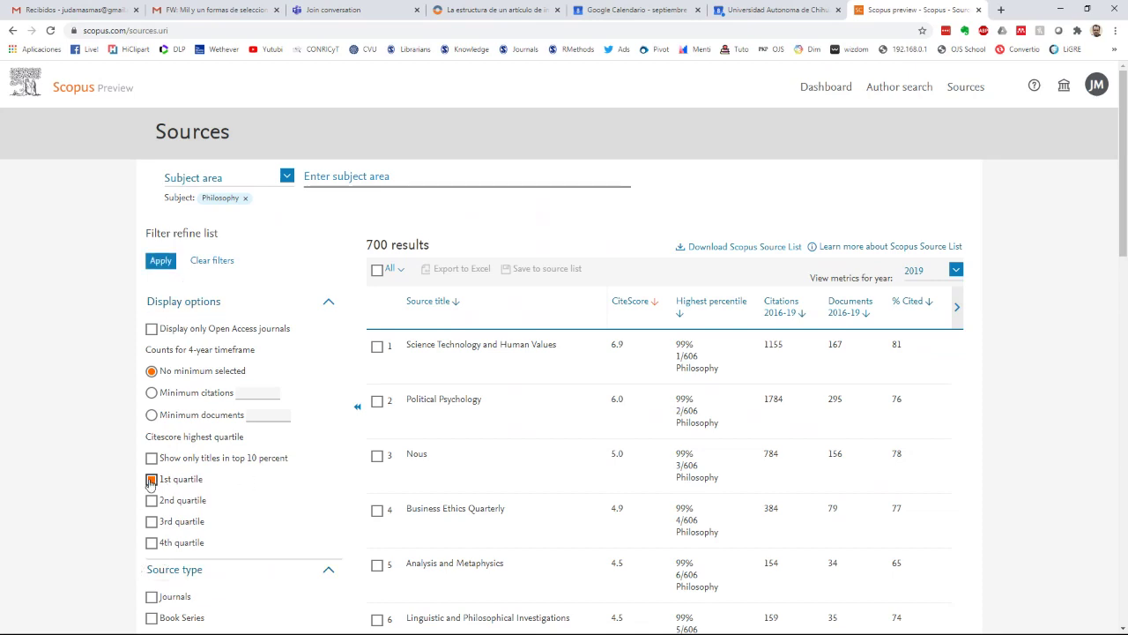
pyautogui.click(160, 260)
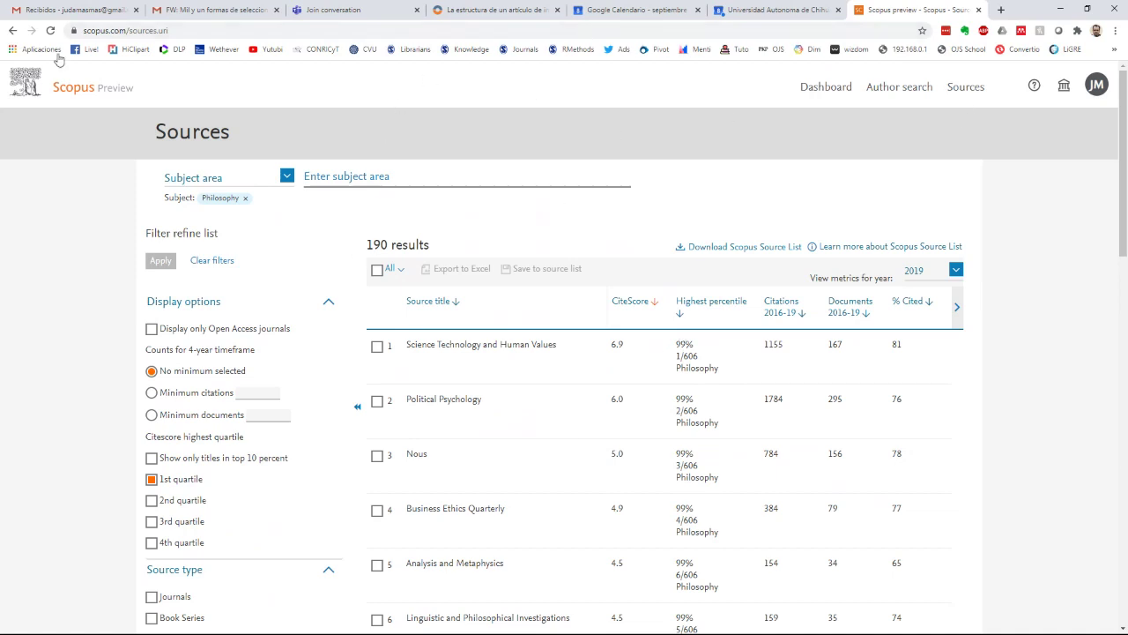
# Step: Return to the Google results for "scopus source list" and open Elsevier's "Content - How Scopus Works" page
pyautogui.rightClick(13, 30)
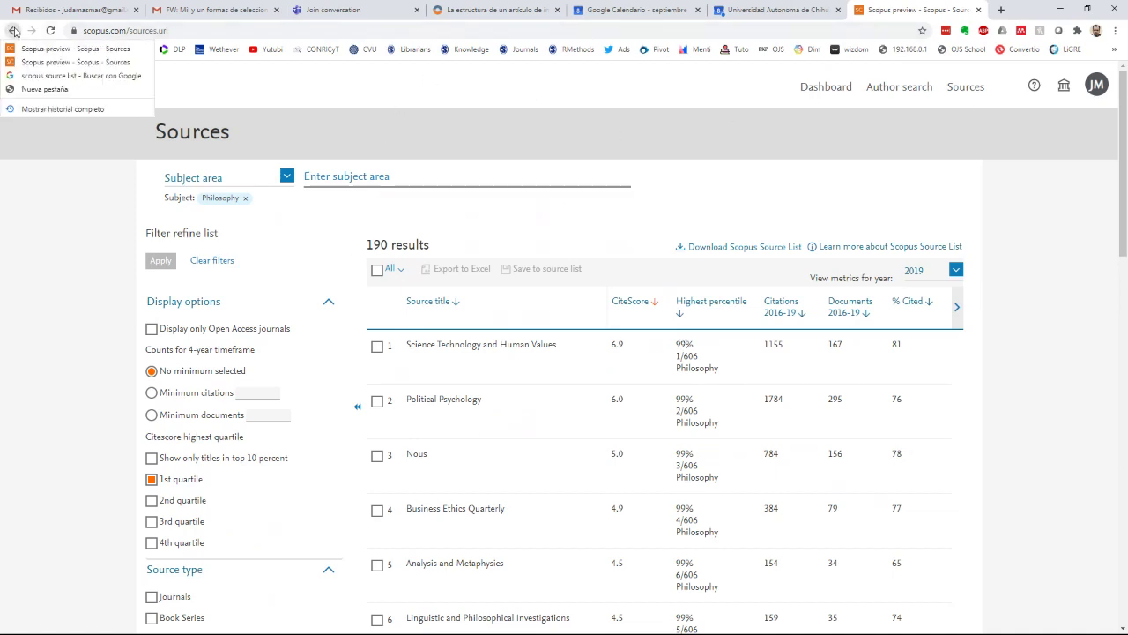
pyautogui.click(25, 77)
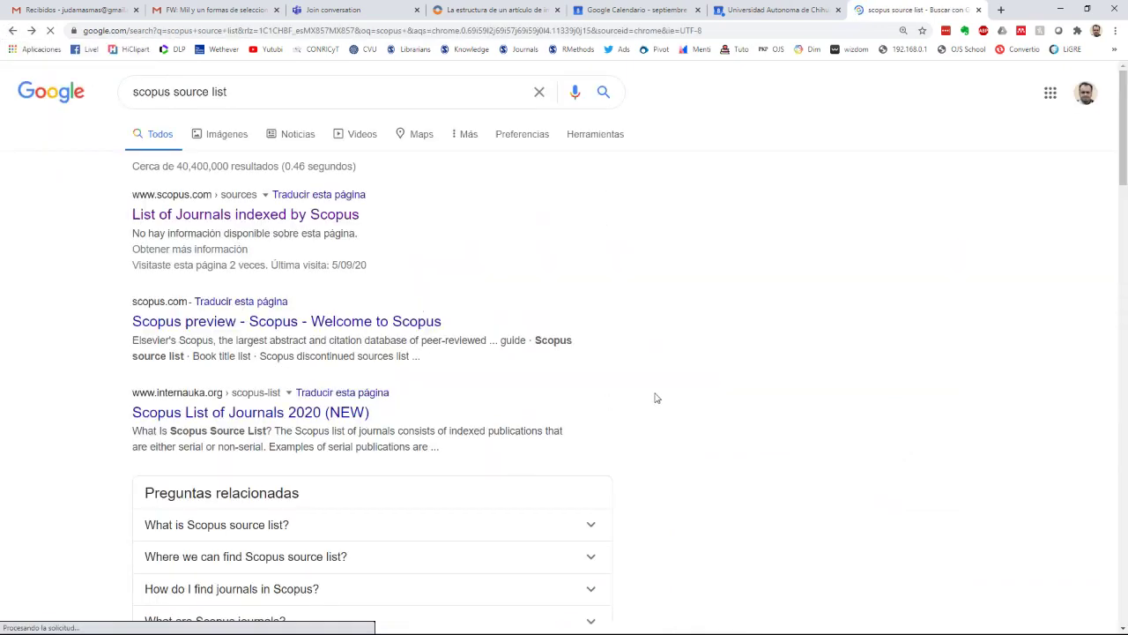
pyautogui.scroll(-5, 655, 398)
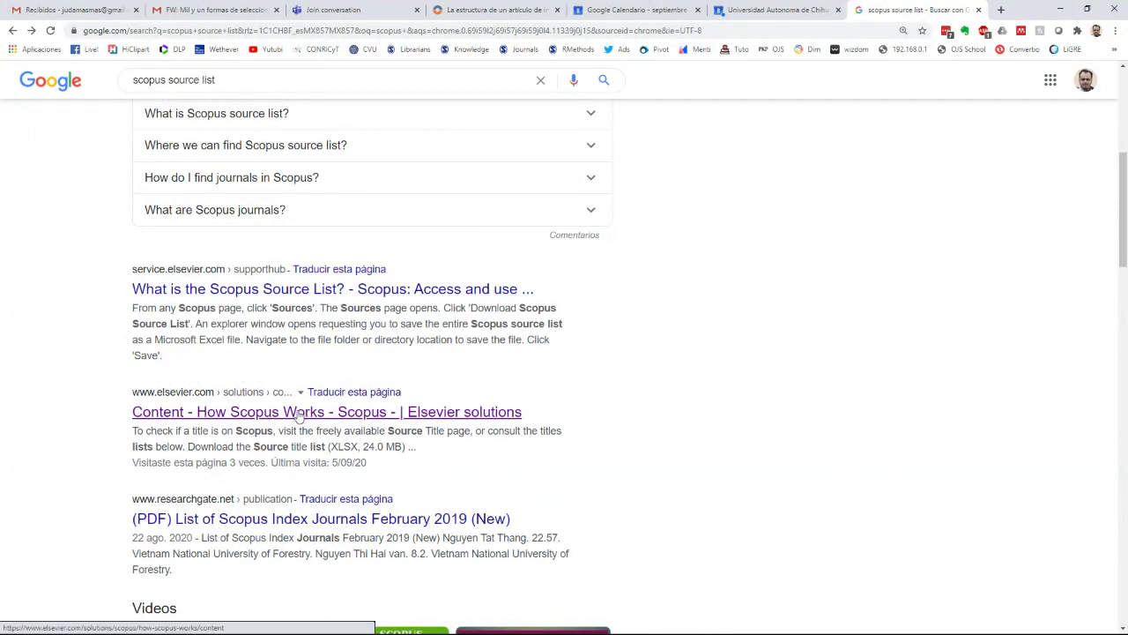
pyautogui.click(307, 417)
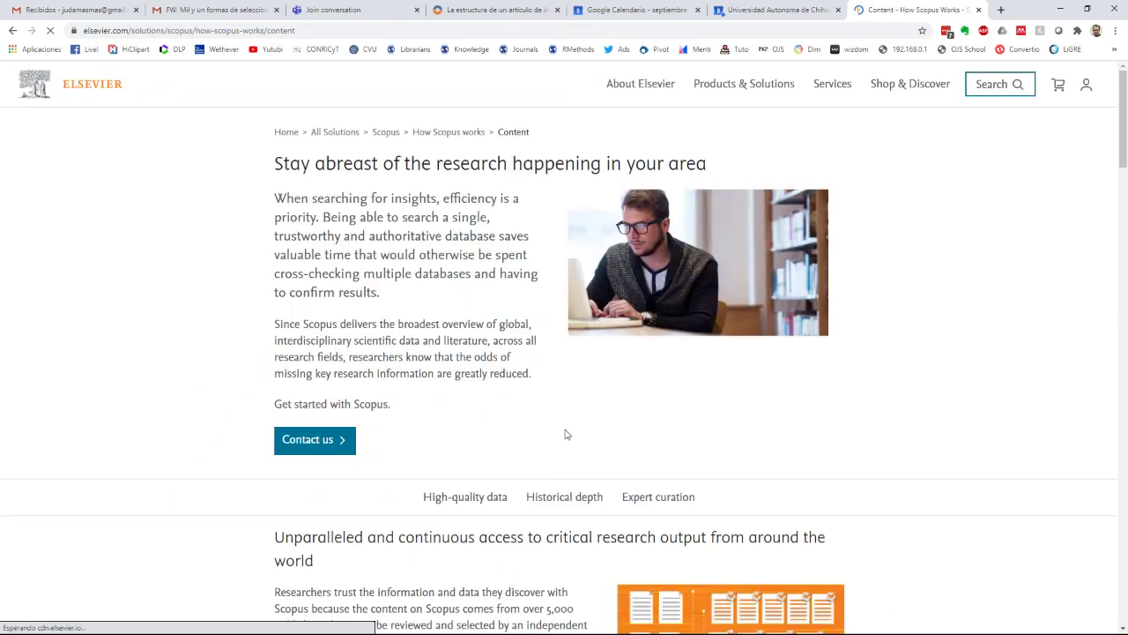
# Step: Download the Source title list (XLSX) from the Elsevier Scopus content page
pyautogui.scroll(-3, 560, 432)
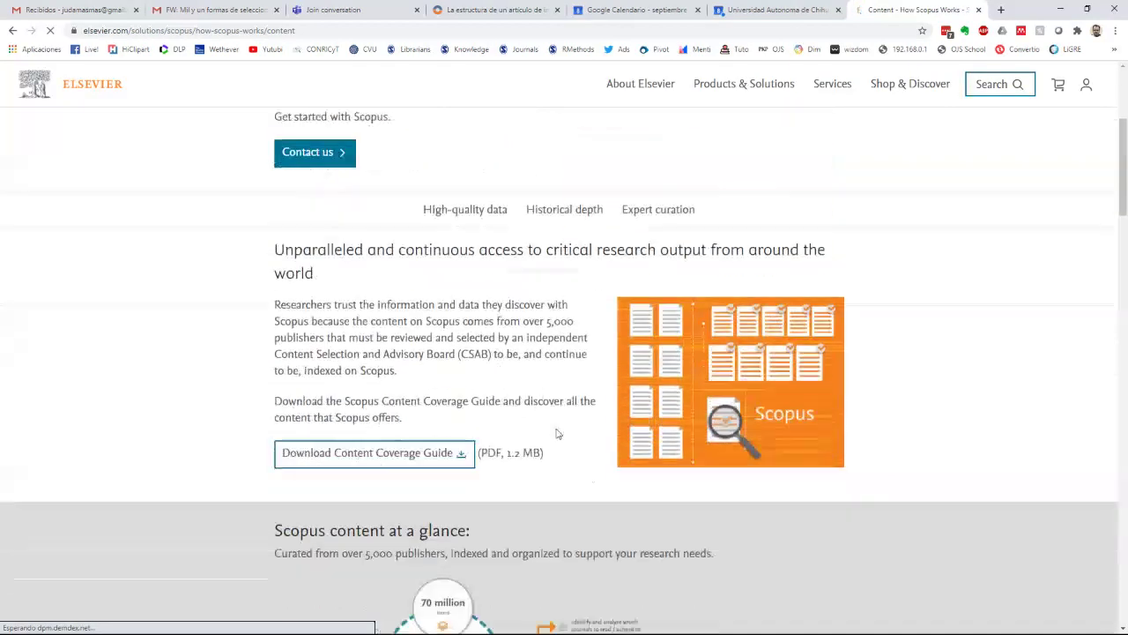
pyautogui.scroll(-2, 556, 432)
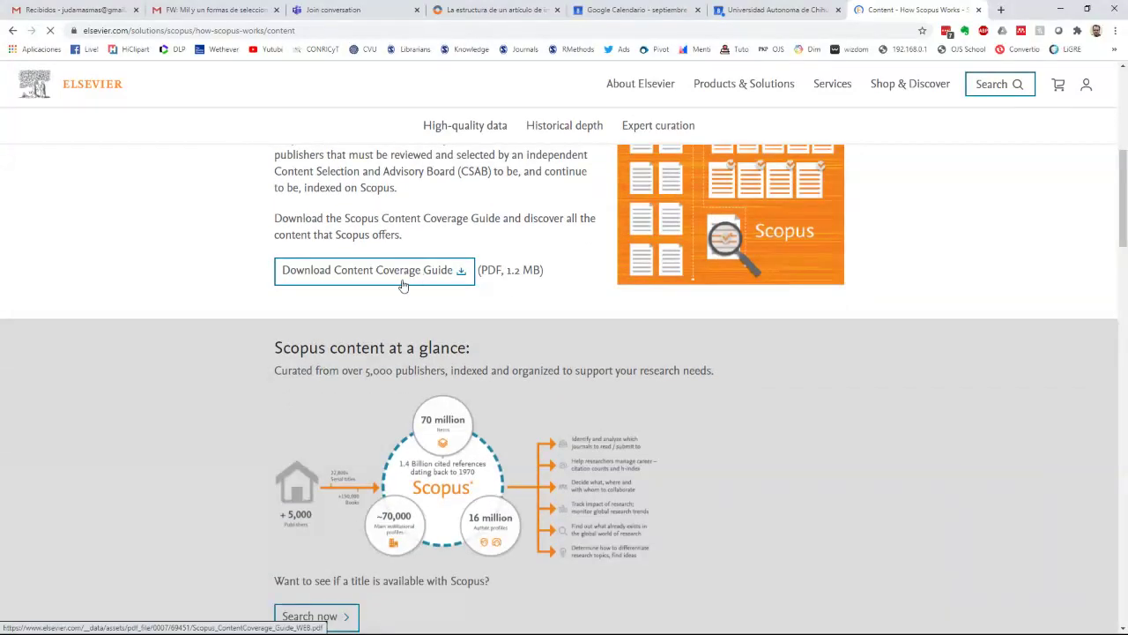
pyautogui.click(401, 280)
pyautogui.scroll(-1, 714, 365)
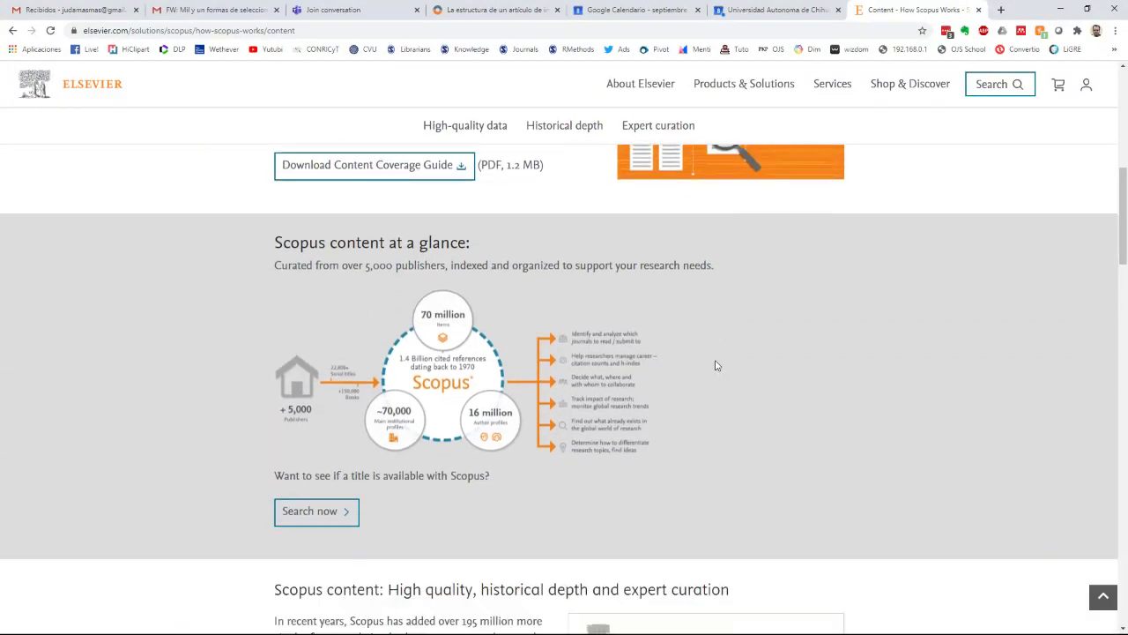
pyautogui.scroll(-7, 715, 365)
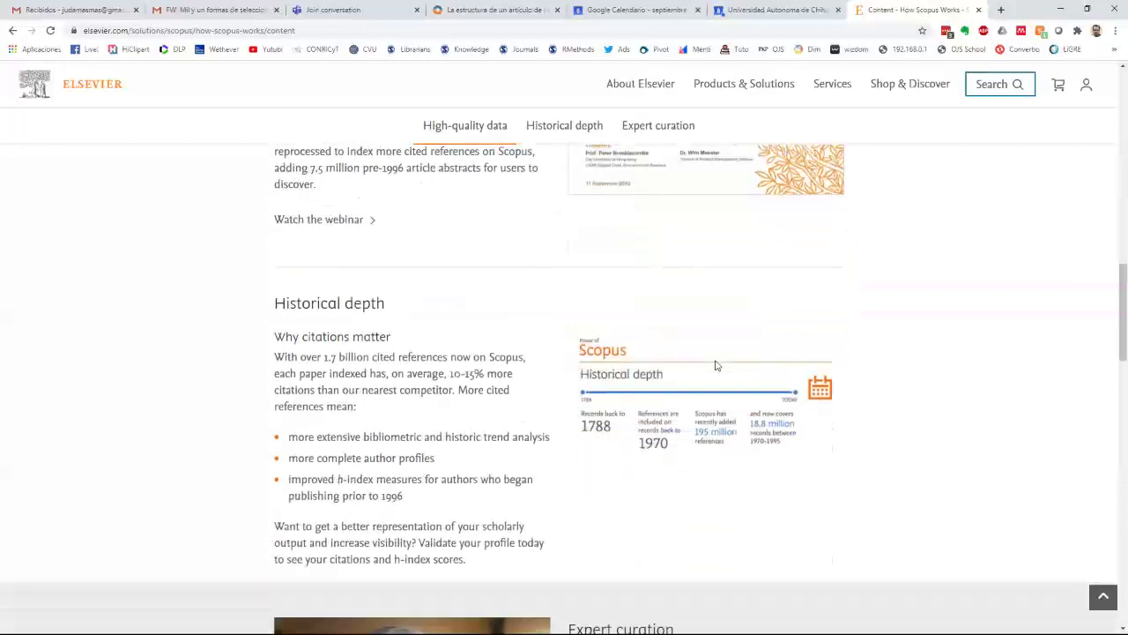
pyautogui.scroll(-6, 715, 365)
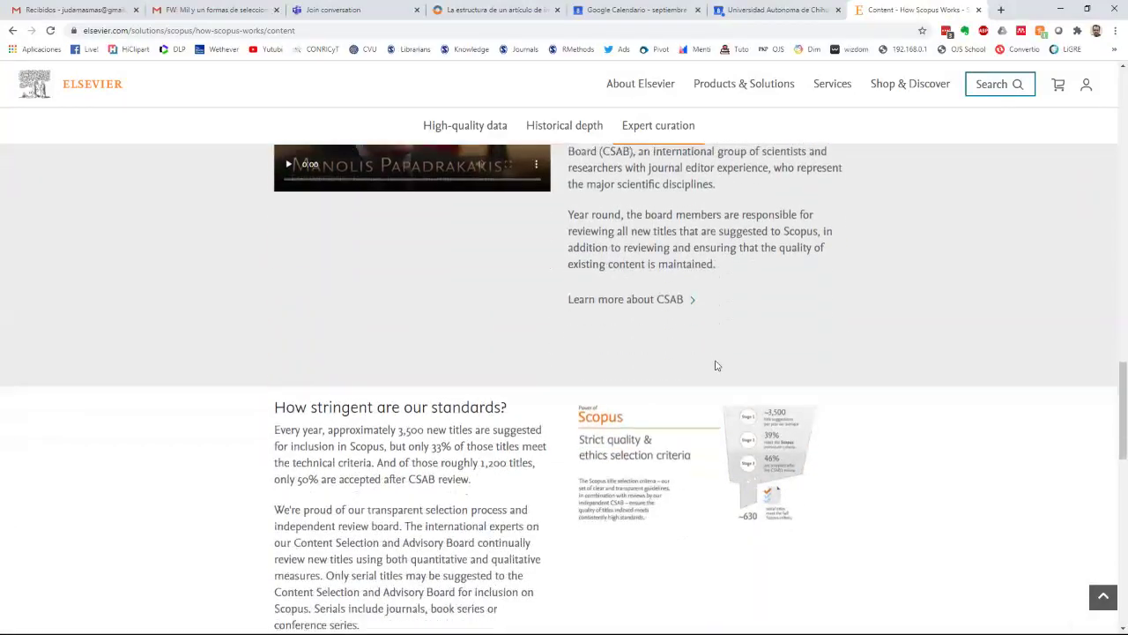
pyautogui.scroll(-11, 715, 364)
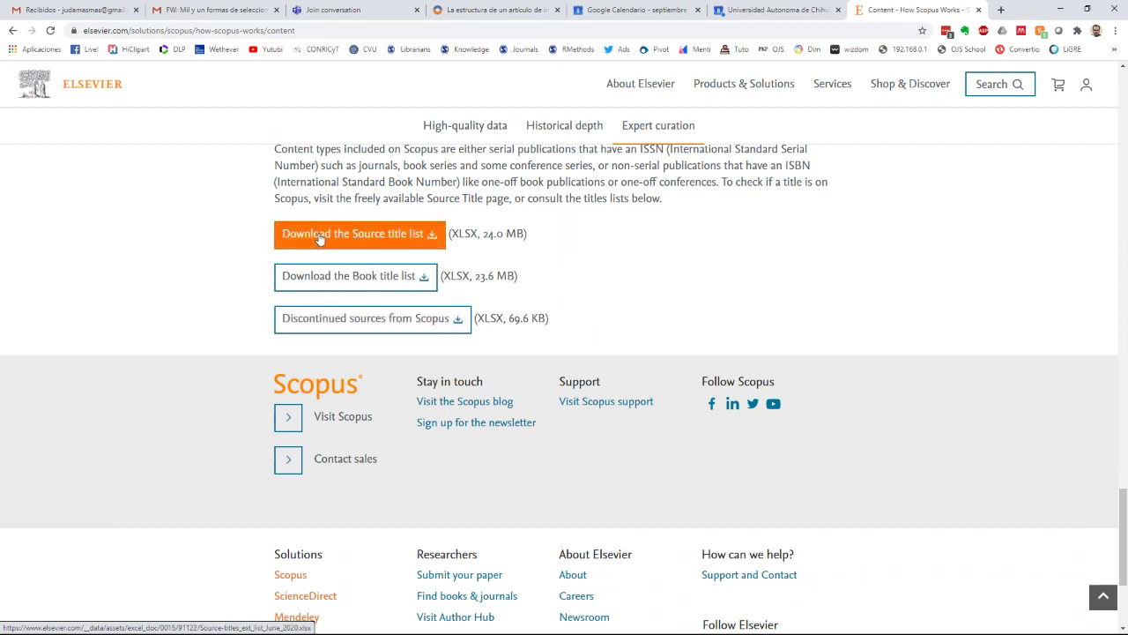
pyautogui.click(354, 233)
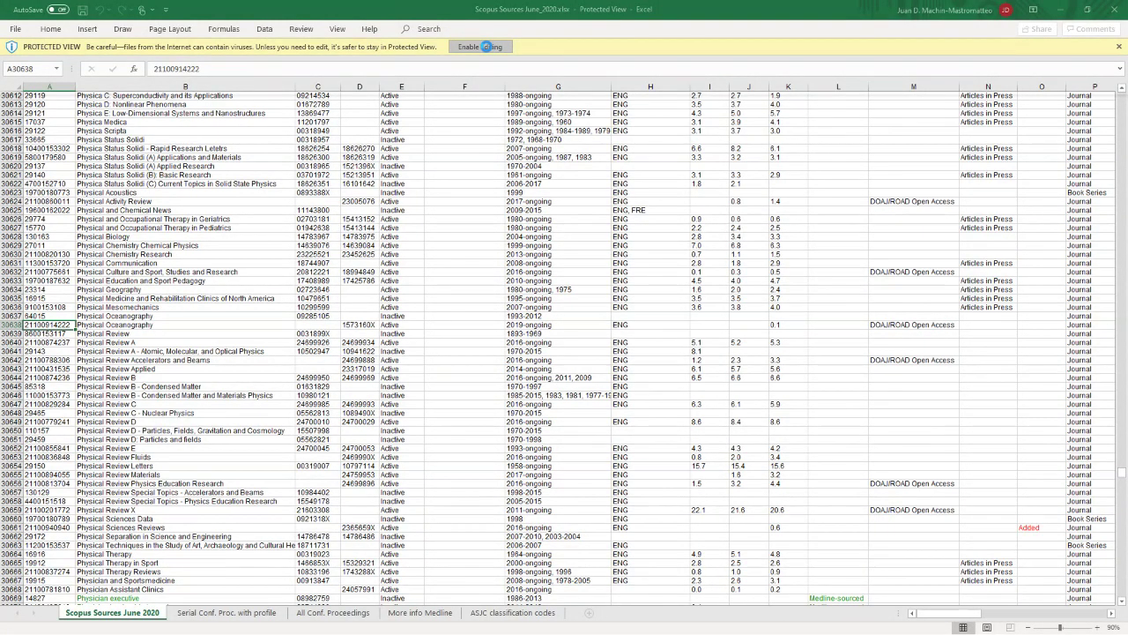
# Step: Switch to Excel, enable editing of Scopus Sources June_2020.xlsx, and check the source sheet's extent from its first to last cell
pyautogui.click(486, 47)
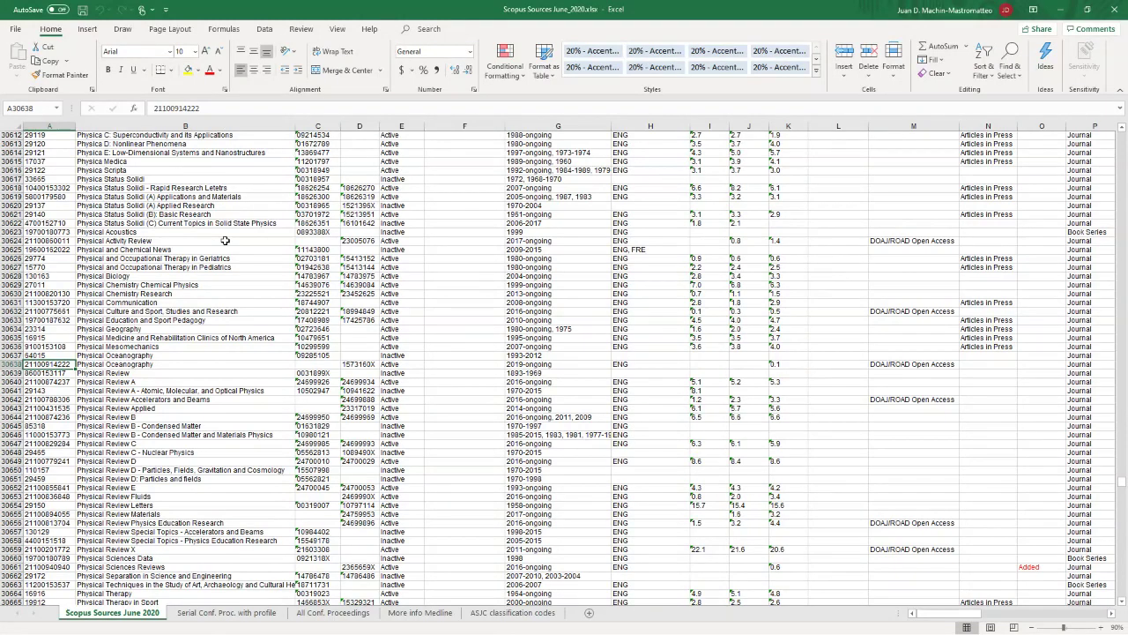
pyautogui.hotkey('ctrl', 'Home')
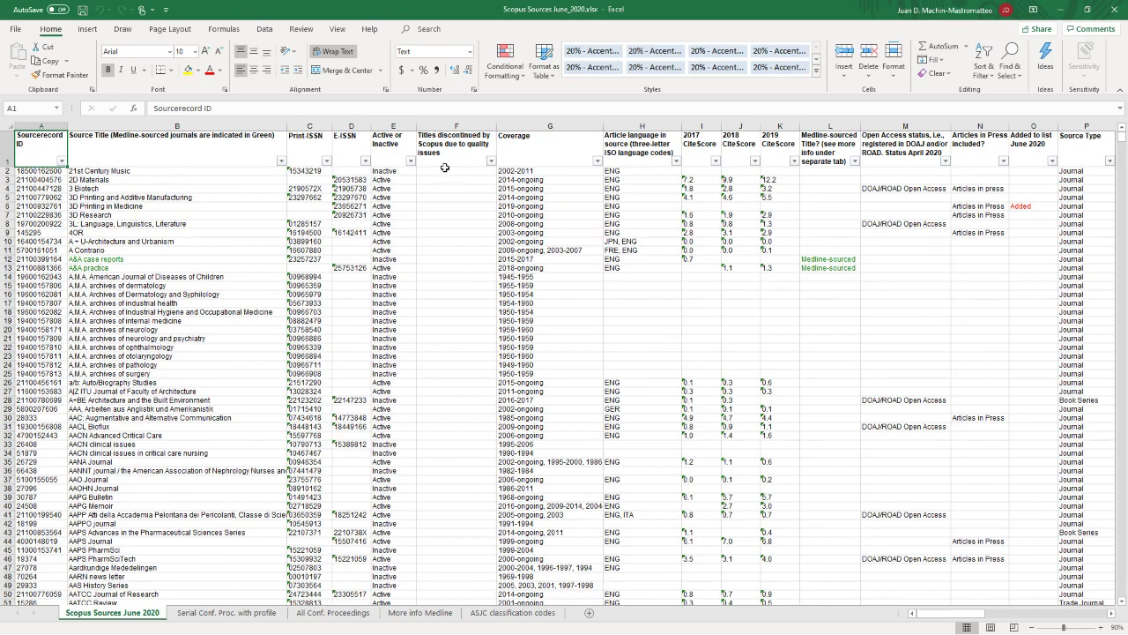
pyautogui.hotkey('ctrl', 'End')
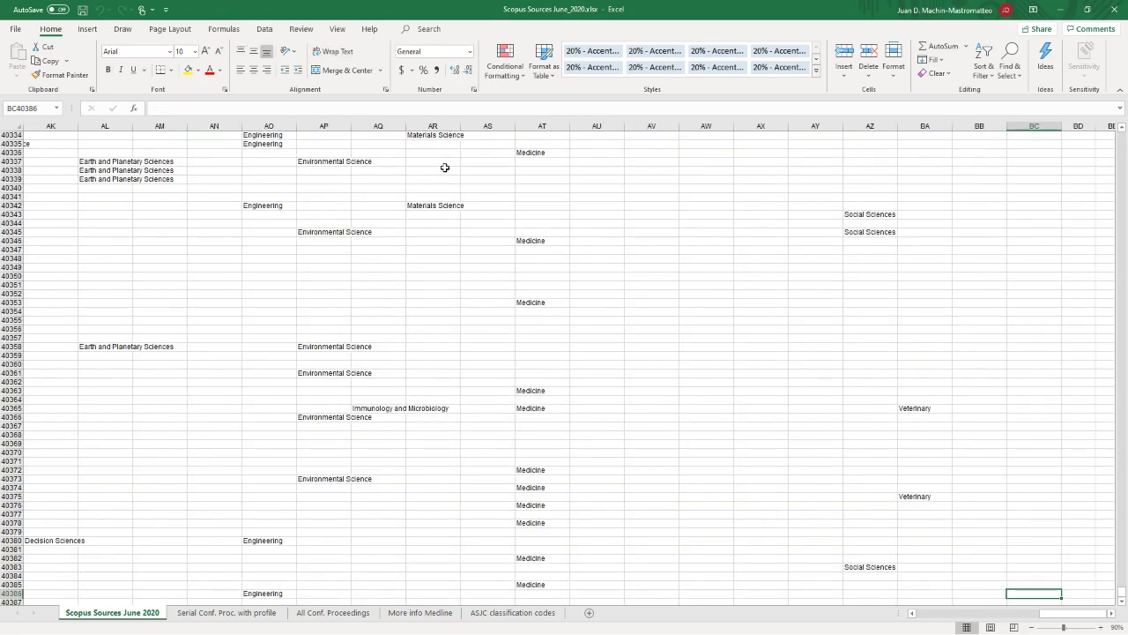
pyautogui.hotkey('ctrl', 'Home')
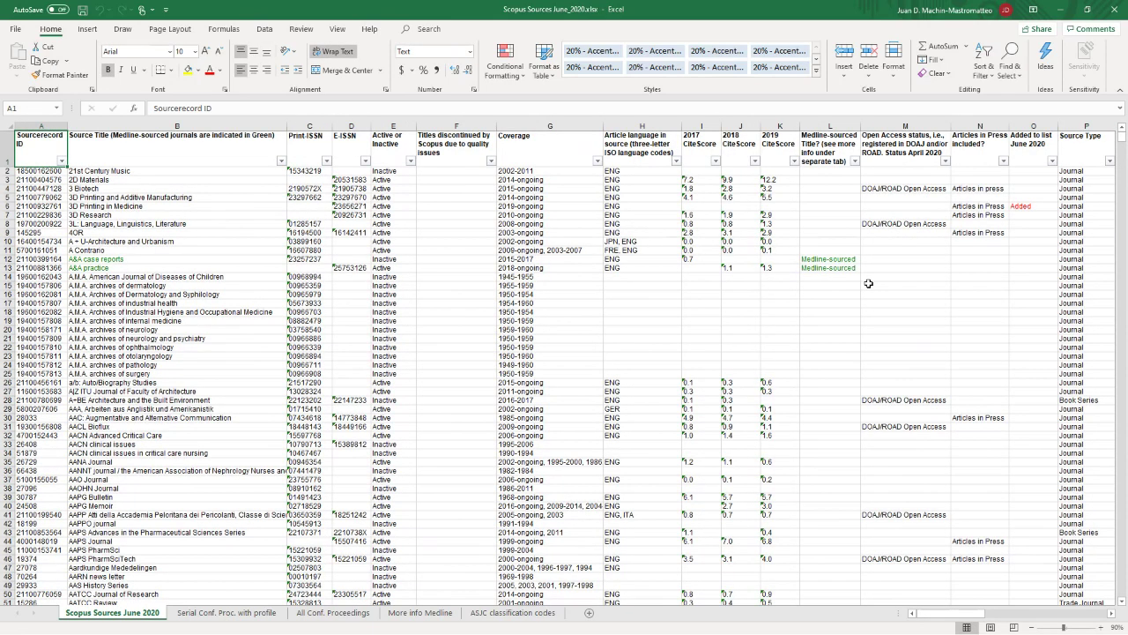
# Step: Filter the Active or Inactive column to show only Active sources
pyautogui.click(388, 139)
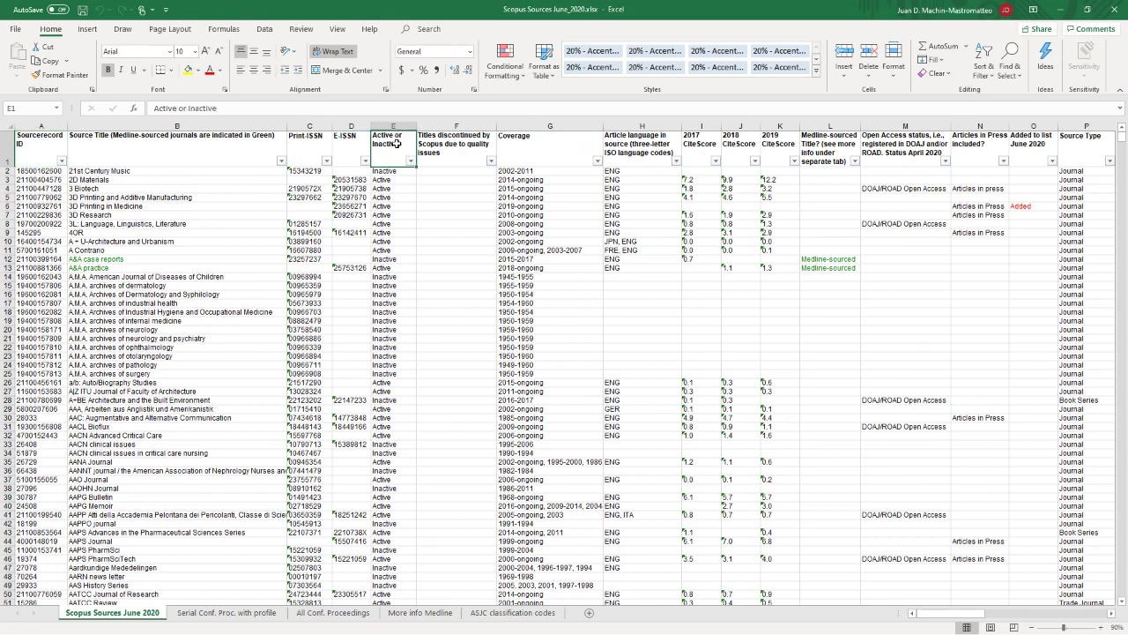
pyautogui.click(410, 162)
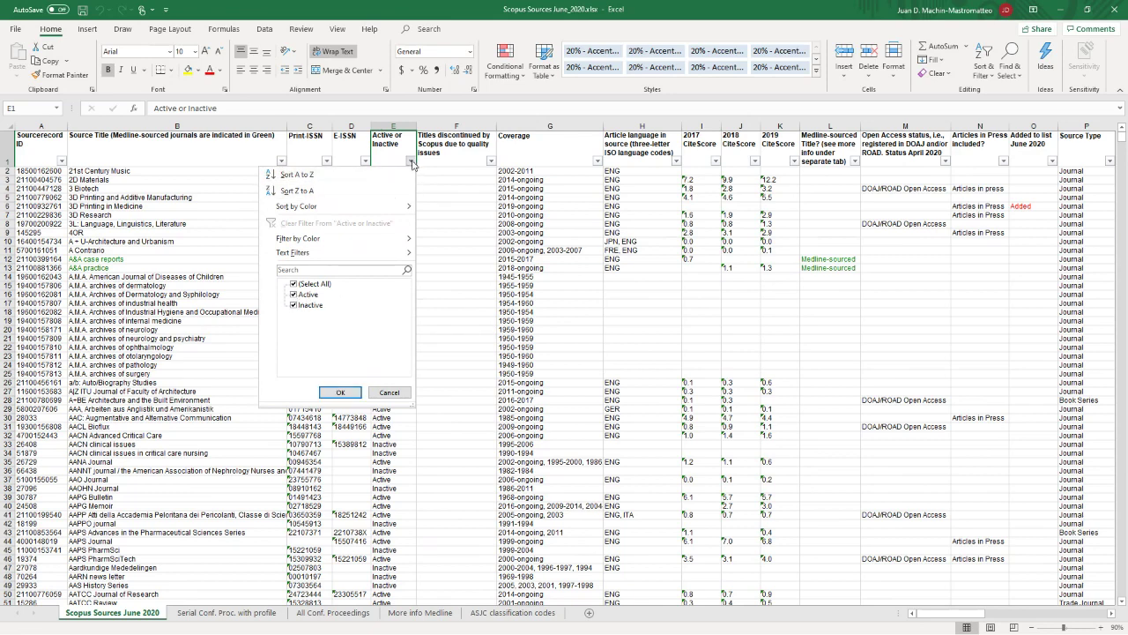
pyautogui.click(294, 306)
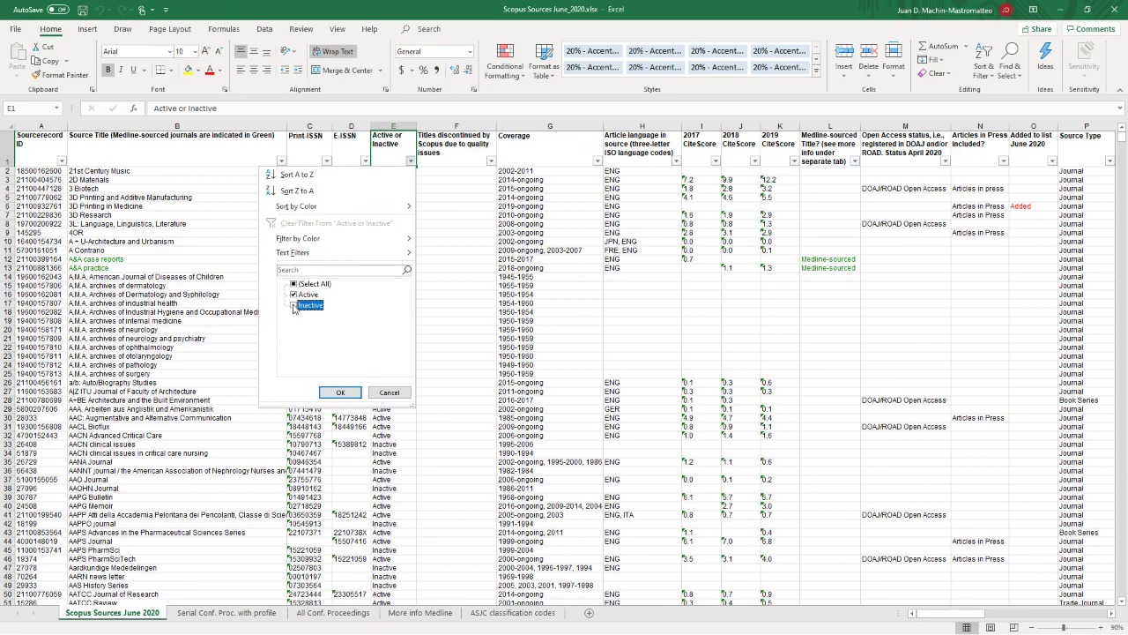
pyautogui.click(340, 392)
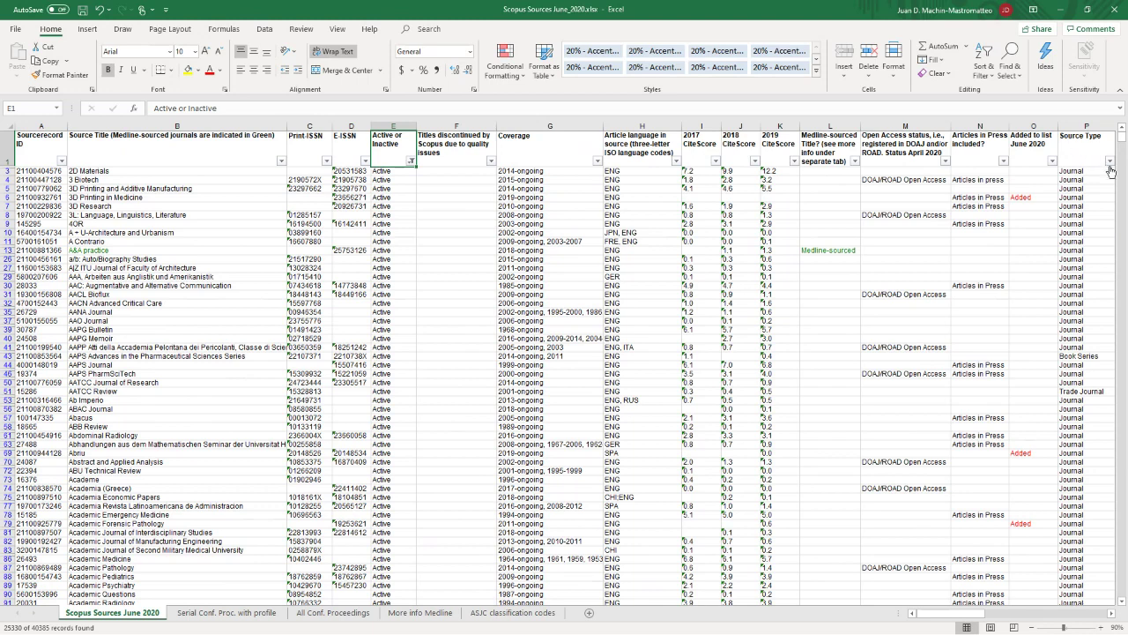
# Step: Filter the Source Type column to show only Journal entries, excluding Book Series and Trade Journal
pyautogui.click(1110, 161)
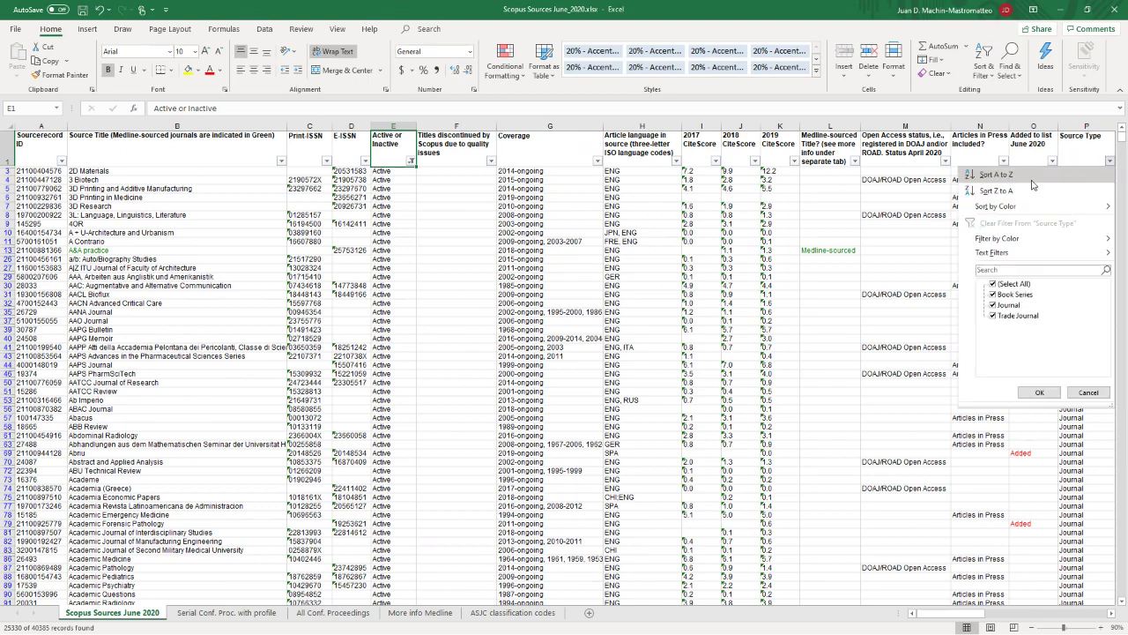
pyautogui.click(994, 317)
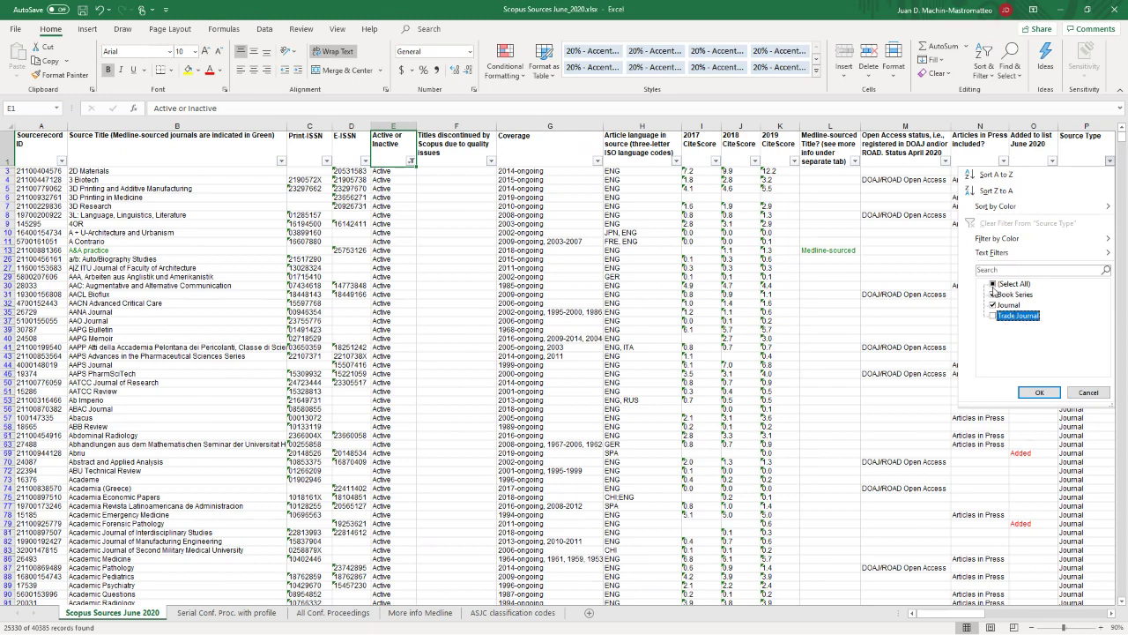
pyautogui.click(994, 295)
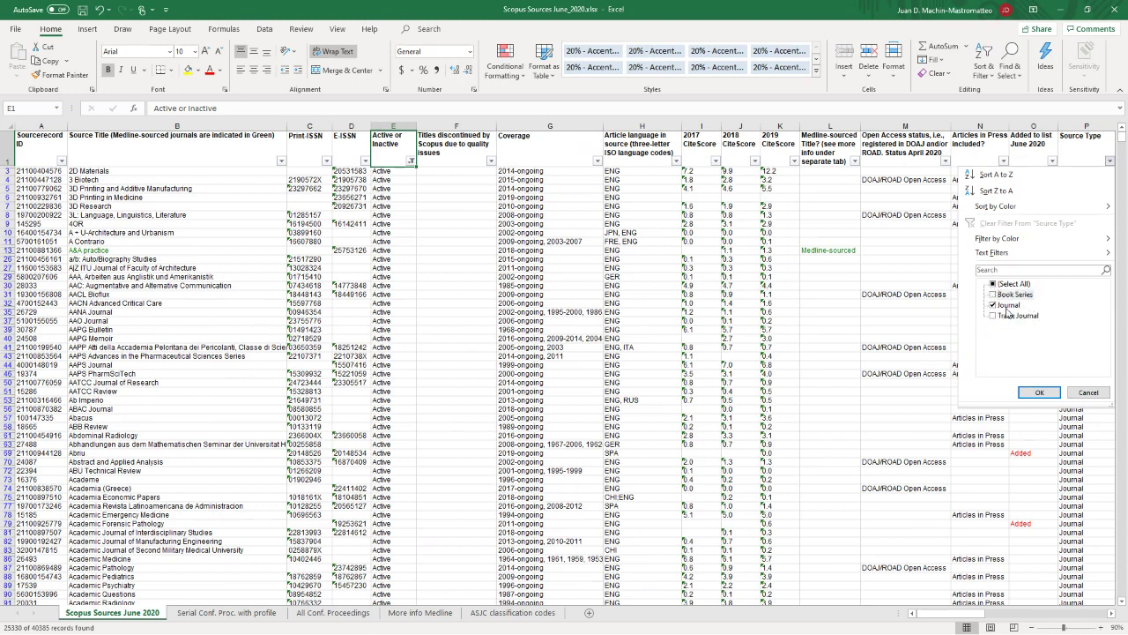
pyautogui.click(1045, 394)
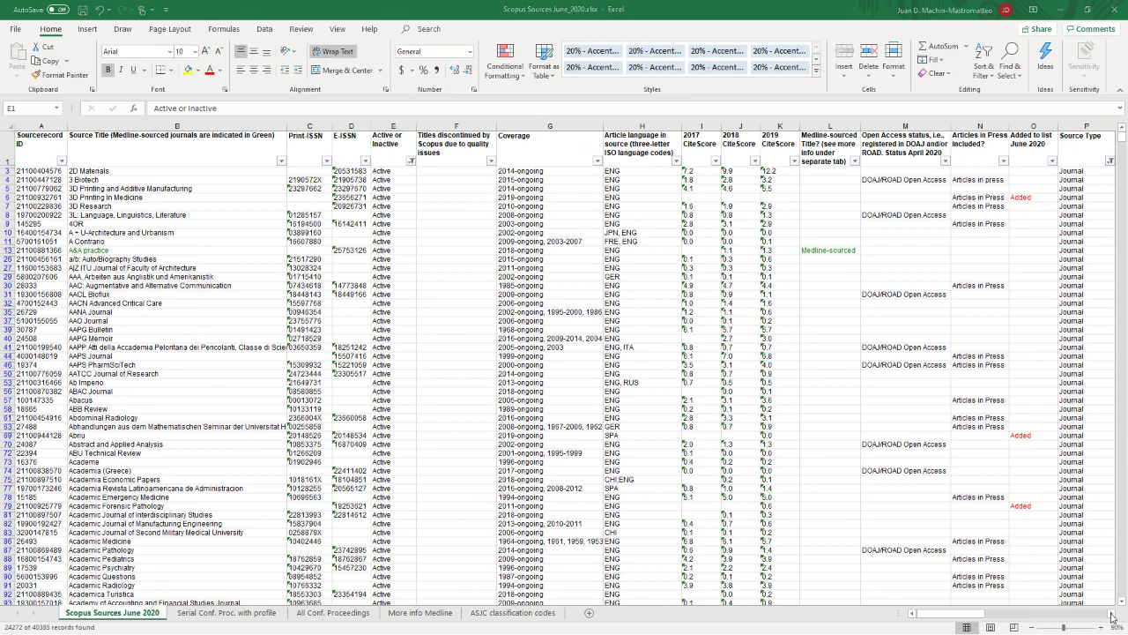
# Step: Examine the four top-level subject columns, Life Sciences to Health Sciences, and the numbered subject area columns beside them
pyautogui.moveTo(1113, 620); pyautogui.dragTo(1113, 620)
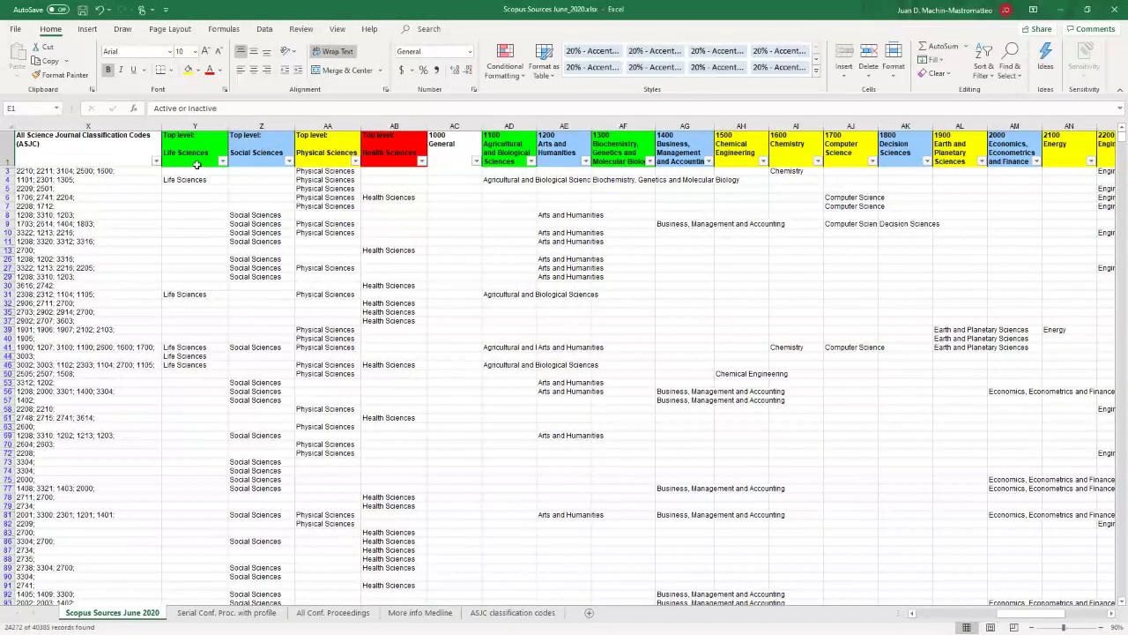
pyautogui.click(179, 141)
pyautogui.moveTo(180, 141); pyautogui.dragTo(394, 146)
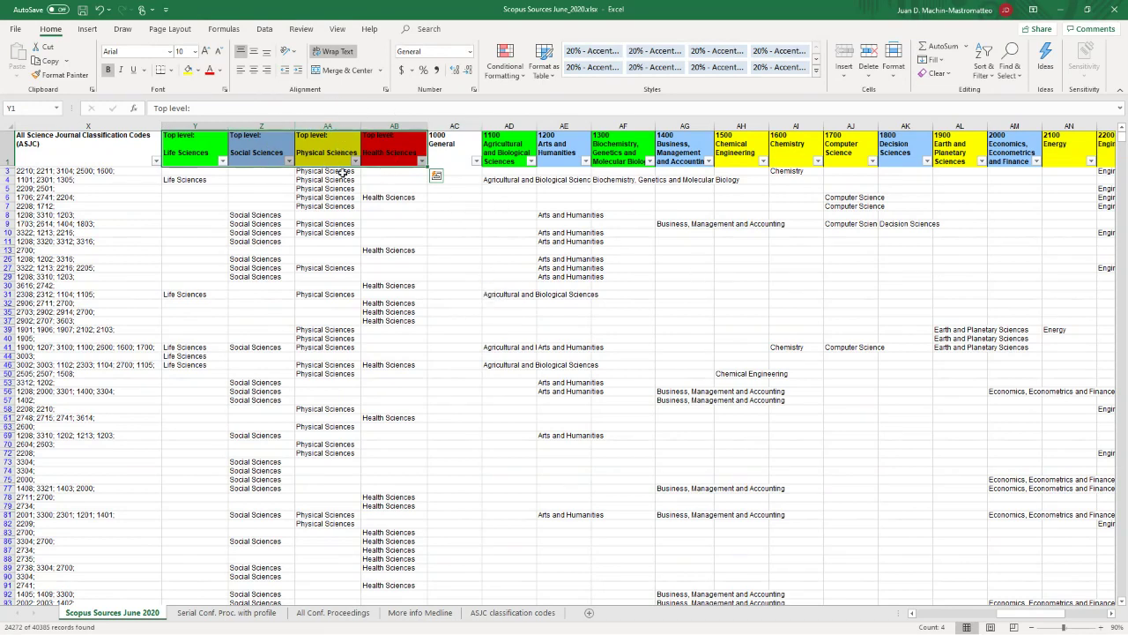
pyautogui.click(677, 197)
pyautogui.press('Left')
pyautogui.press('Left')
pyautogui.press('Left')
pyautogui.press('Up')
pyautogui.press('Up')
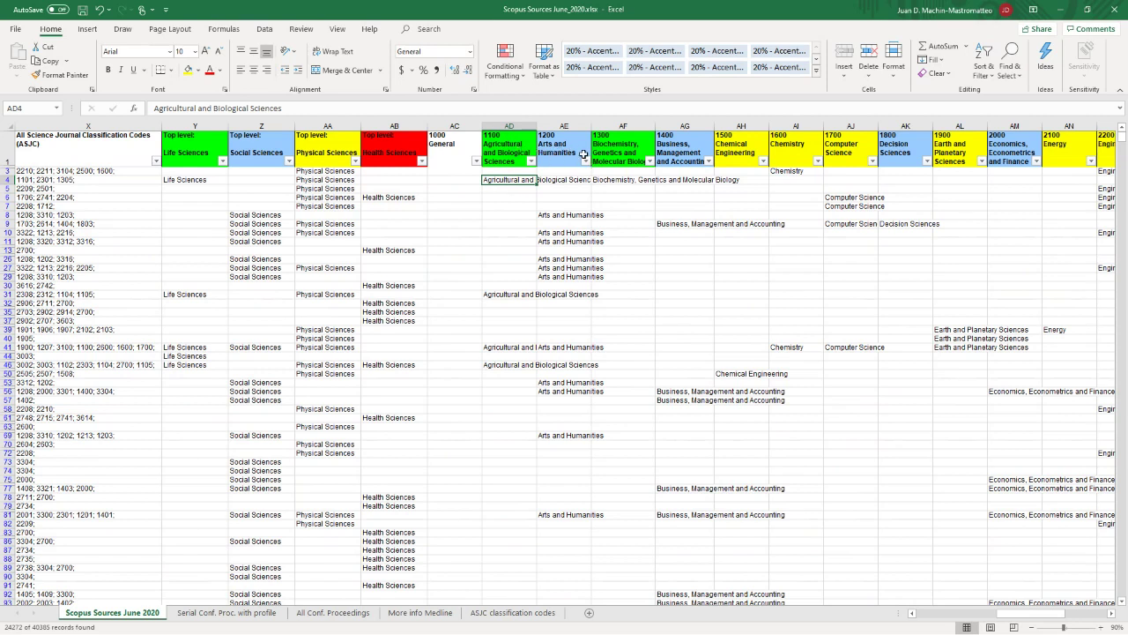
# Step: Filter the 1400 Business, Management and Accounting column to exclude blank entries
pyautogui.click(709, 162)
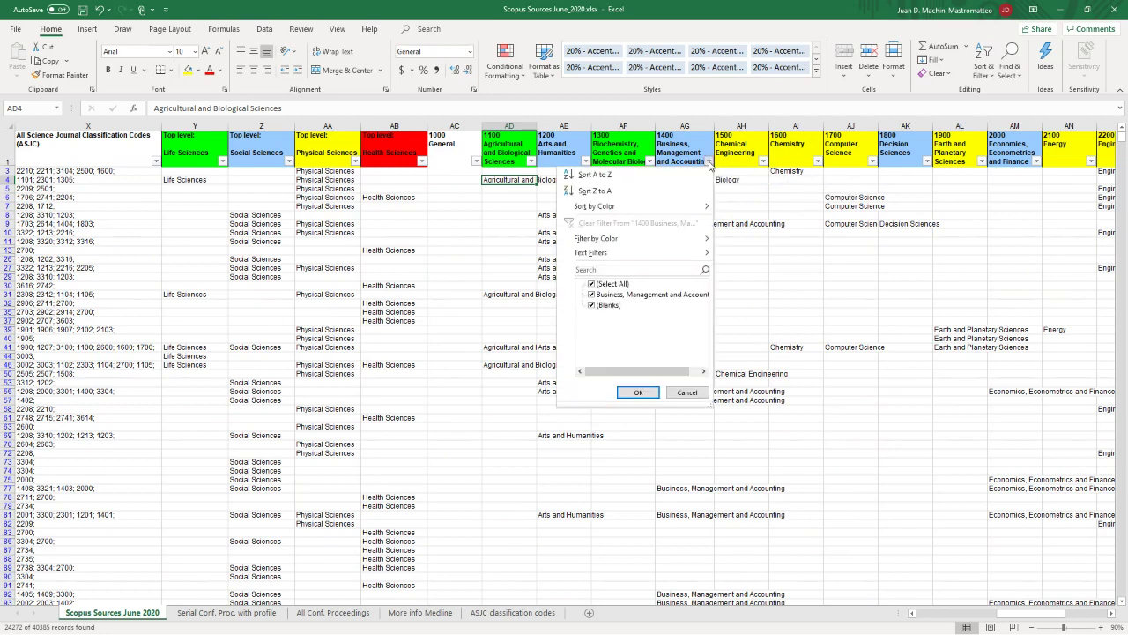
pyautogui.click(591, 305)
pyautogui.click(639, 392)
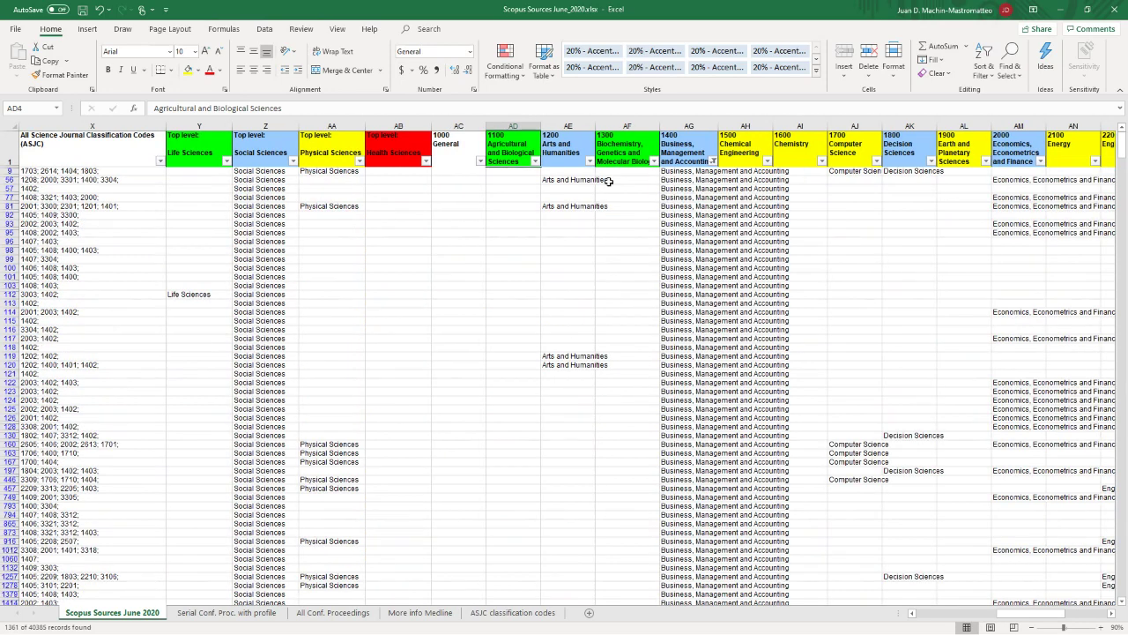
# Step: Look through the filtered journals' related title, publisher, ASJC code and subject area columns along row 9
pyautogui.click(667, 172)
pyautogui.press('Left')
pyautogui.press('Left')
pyautogui.press('Left')
pyautogui.press('Left')
pyautogui.press('Left')
pyautogui.press('Left')
pyautogui.press('Left')
pyautogui.press('Left')
pyautogui.press('Left')
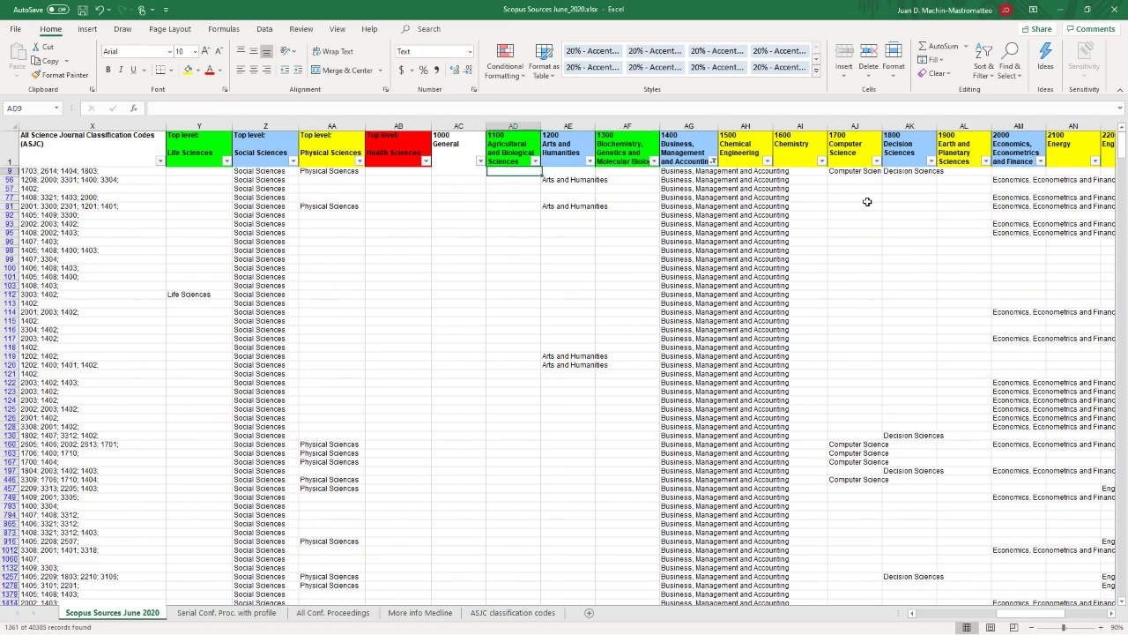
pyautogui.press('Left')
pyautogui.press('Left')
pyautogui.press('Left')
pyautogui.press('Left')
pyautogui.press('Left')
pyautogui.press('Left')
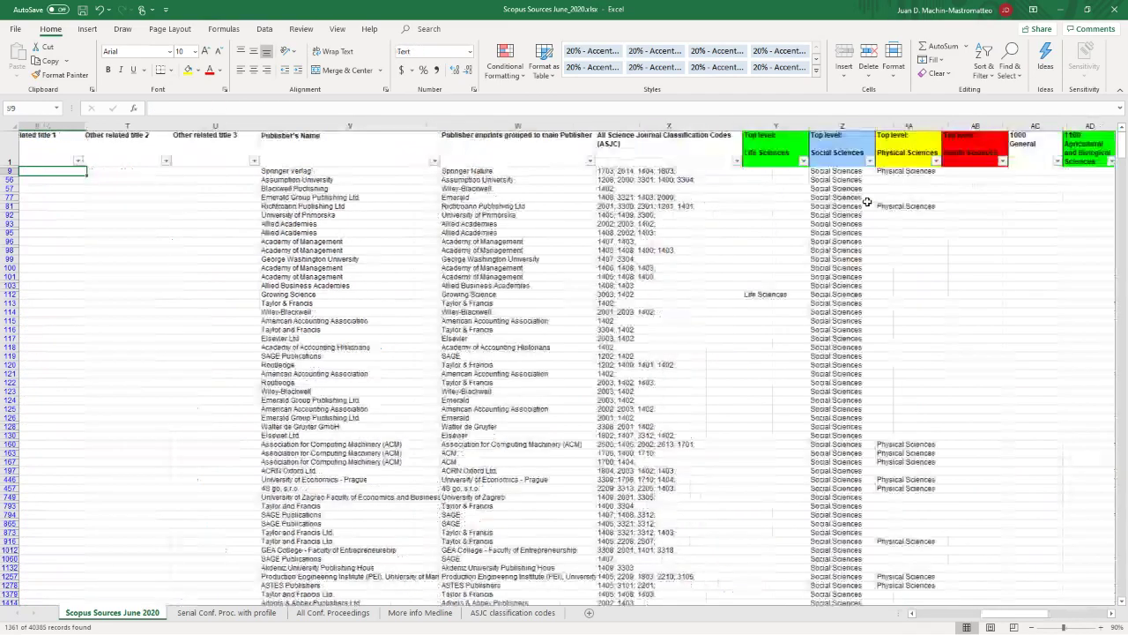
pyautogui.press('Right')
pyautogui.press('Right')
pyautogui.press('Right')
pyautogui.press('Right')
pyautogui.press('Right')
pyautogui.press('Right')
pyautogui.press('Right')
pyautogui.press('Right')
pyautogui.press('Right')
pyautogui.press('Right')
pyautogui.press('Right')
pyautogui.press('Right')
pyautogui.press('Right')
pyautogui.press('Right')
pyautogui.press('Right')
pyautogui.press('Right')
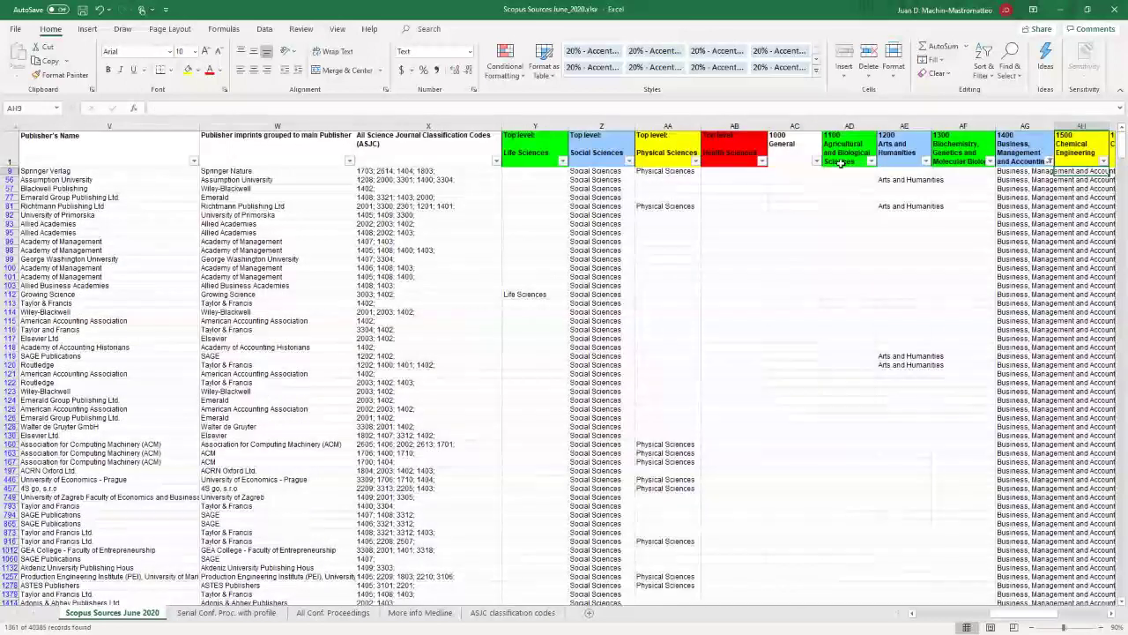
# Step: Hide the columns from Title history indication through 1300 Biochemistry, Genetics and Molecular Biology (Q to AF)
pyautogui.click(1013, 123)
pyautogui.click(1013, 134)
pyautogui.click(1012, 126)
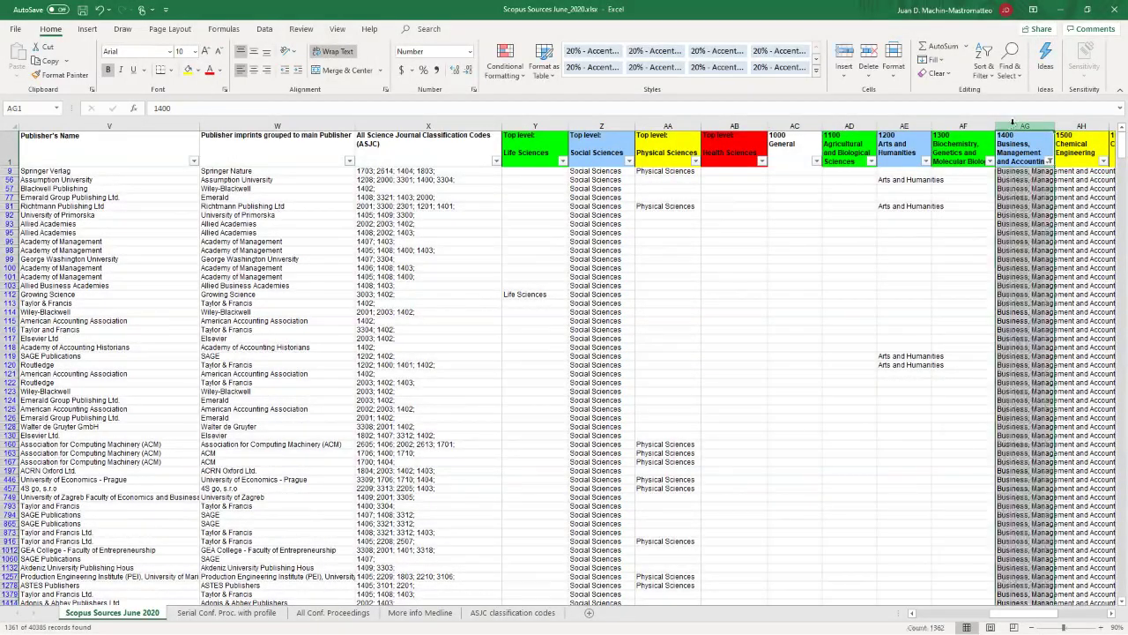
pyautogui.moveTo(132, 169); pyautogui.dragTo(744, 166)
pyautogui.click(544, 357)
pyautogui.click(554, 359)
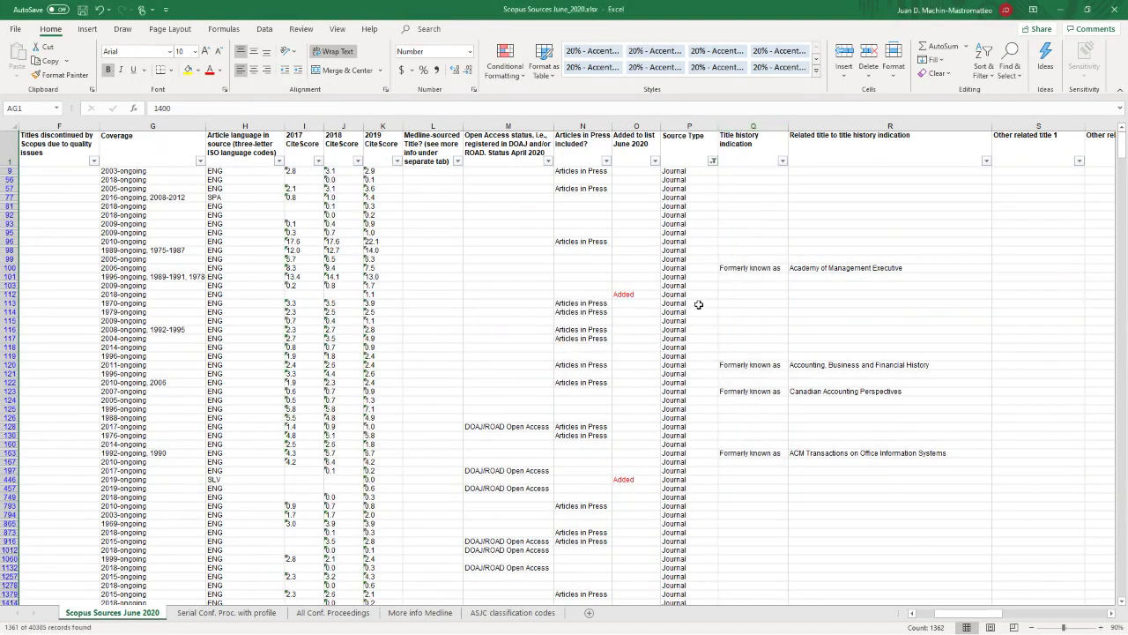
pyautogui.moveTo(752, 126); pyautogui.dragTo(1049, 154)
pyautogui.rightClick(950, 226)
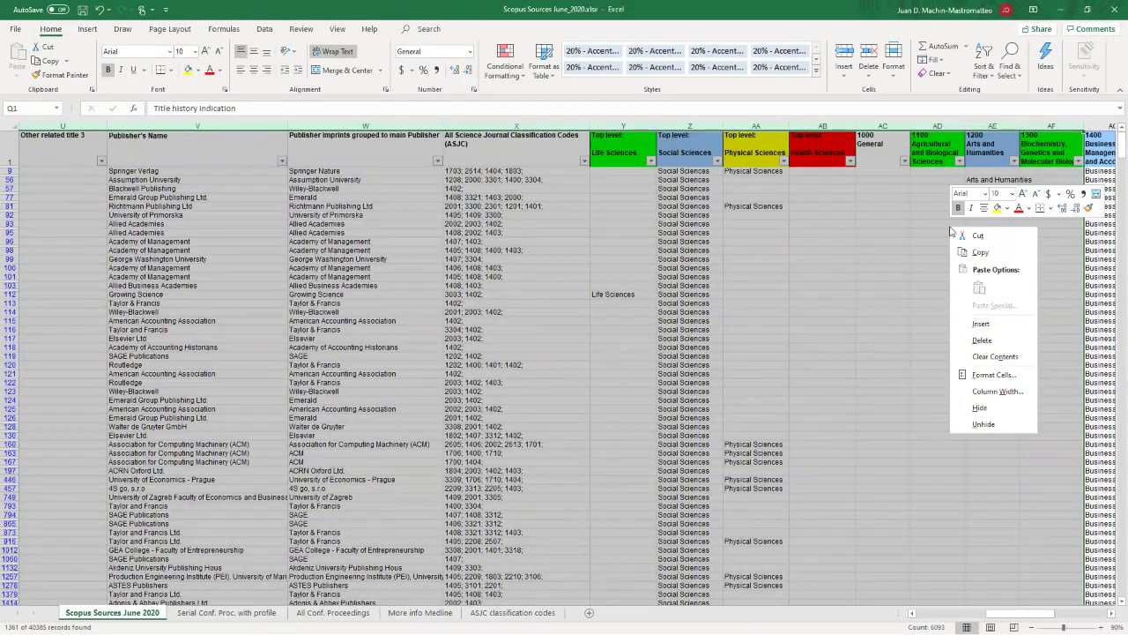
pyautogui.click(980, 408)
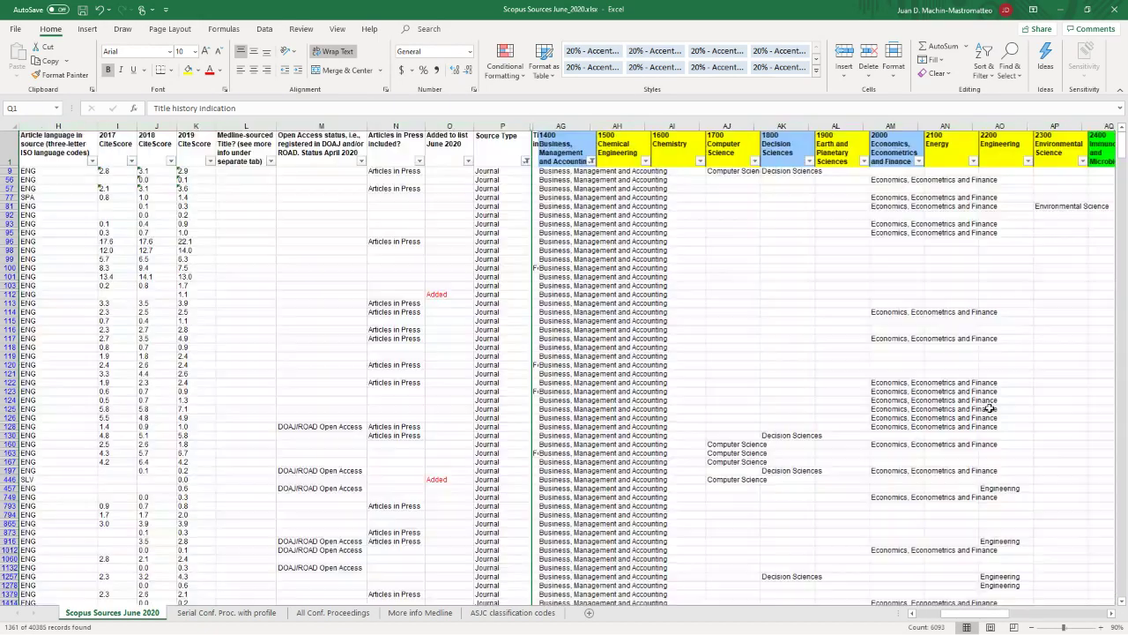
# Step: Check the filtered sheet's extent from its last cell back to its first, and review the remaining subject columns
pyautogui.click(508, 223)
pyautogui.press('Up')
pyautogui.press('Up')
pyautogui.press('Up')
pyautogui.press('Up')
pyautogui.press('Up')
pyautogui.press('Up')
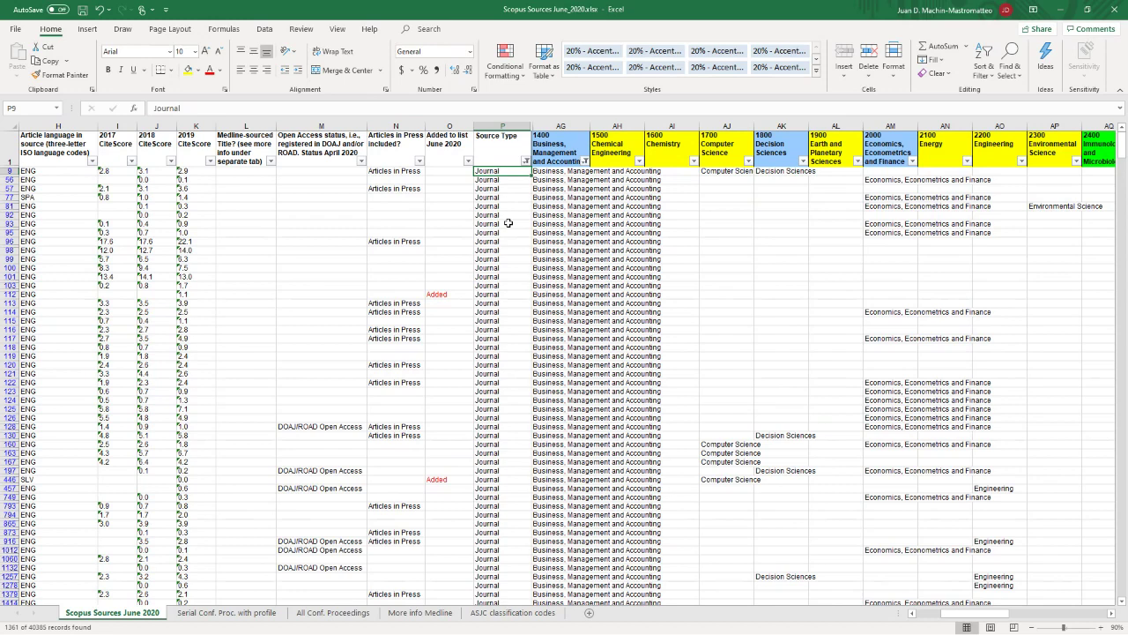
pyautogui.press('Left')
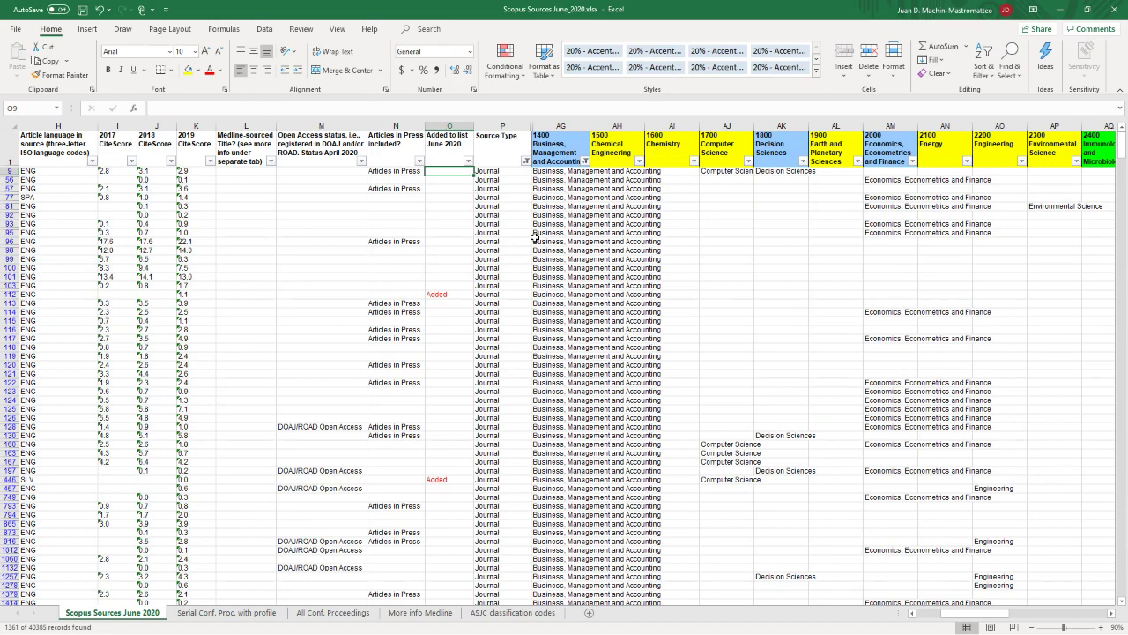
pyautogui.hotkey('ctrl', 'End')
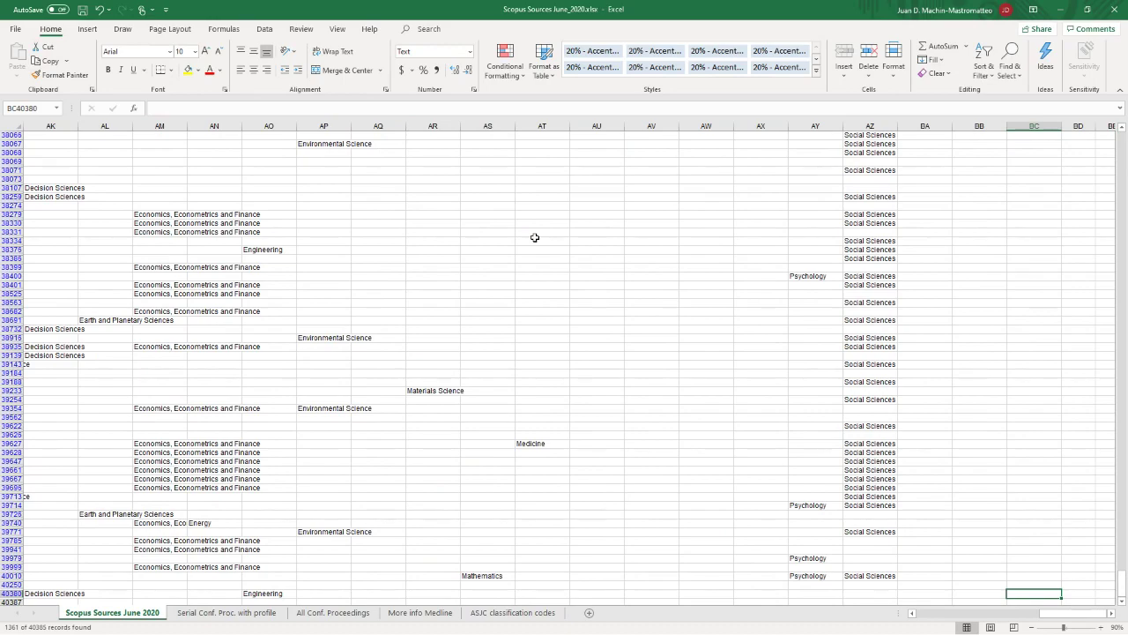
pyautogui.hotkey('ctrl', 'Home')
pyautogui.moveTo(960, 617); pyautogui.dragTo(1018, 608)
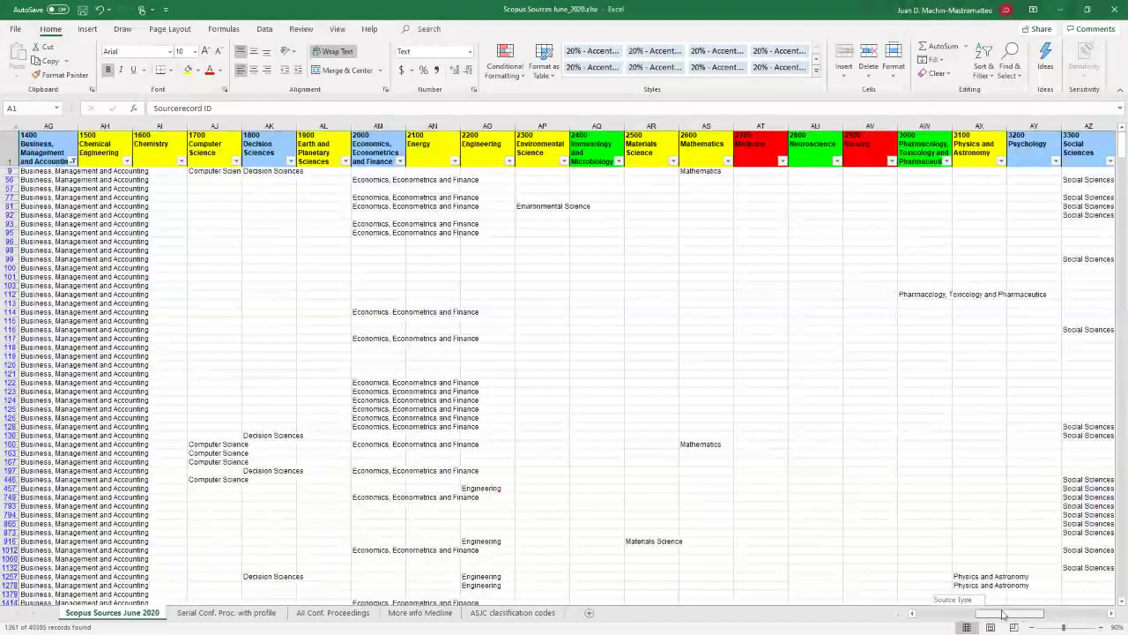
pyautogui.hscroll(-5, 350, 173)
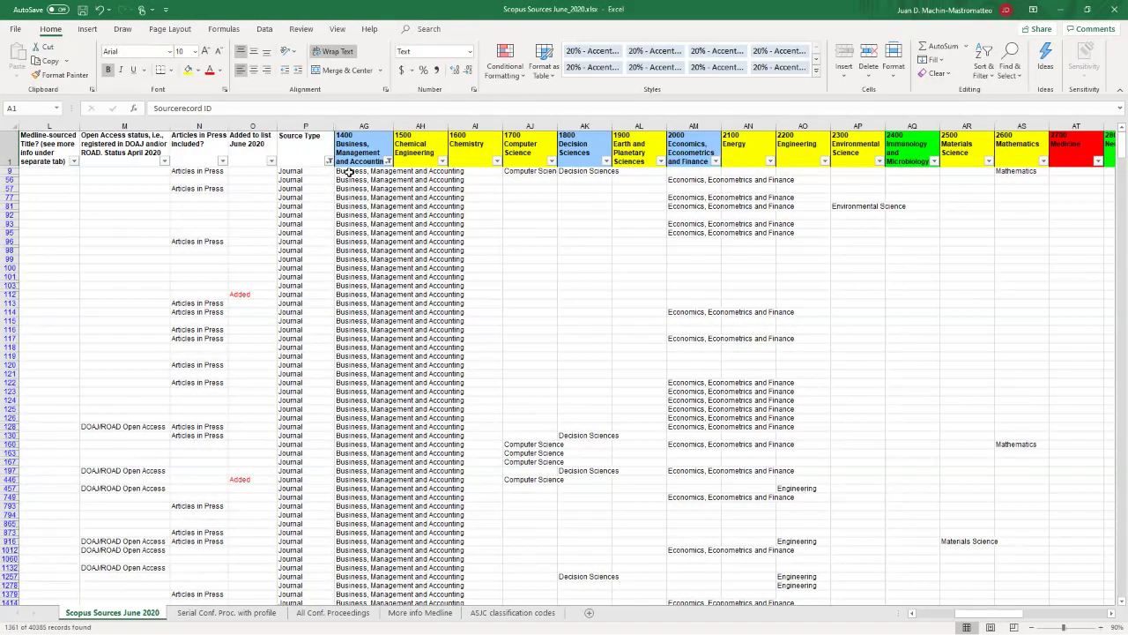
# Step: Select every filtered entry in the 1400 Business, Management and Accounting column to count the journals
pyautogui.click(350, 173)
pyautogui.moveTo(350, 174); pyautogui.dragTo(368, 527)
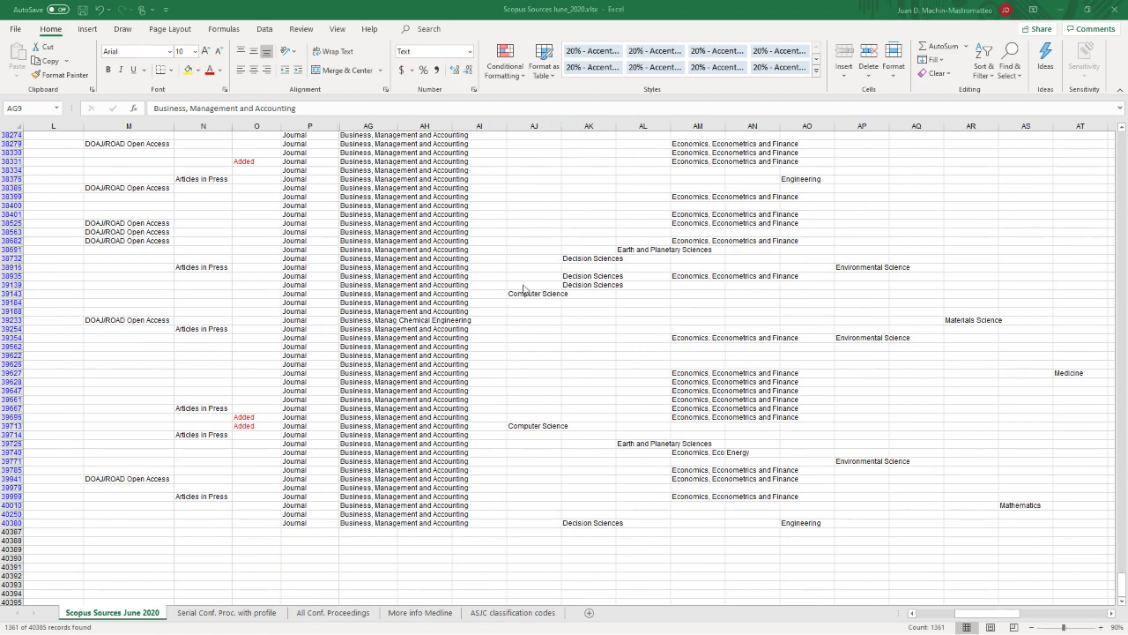
pyautogui.hotkey('ctrl', 'shift', 'Down')
pyautogui.moveTo(1123, 569); pyautogui.dragTo(1109, 144)
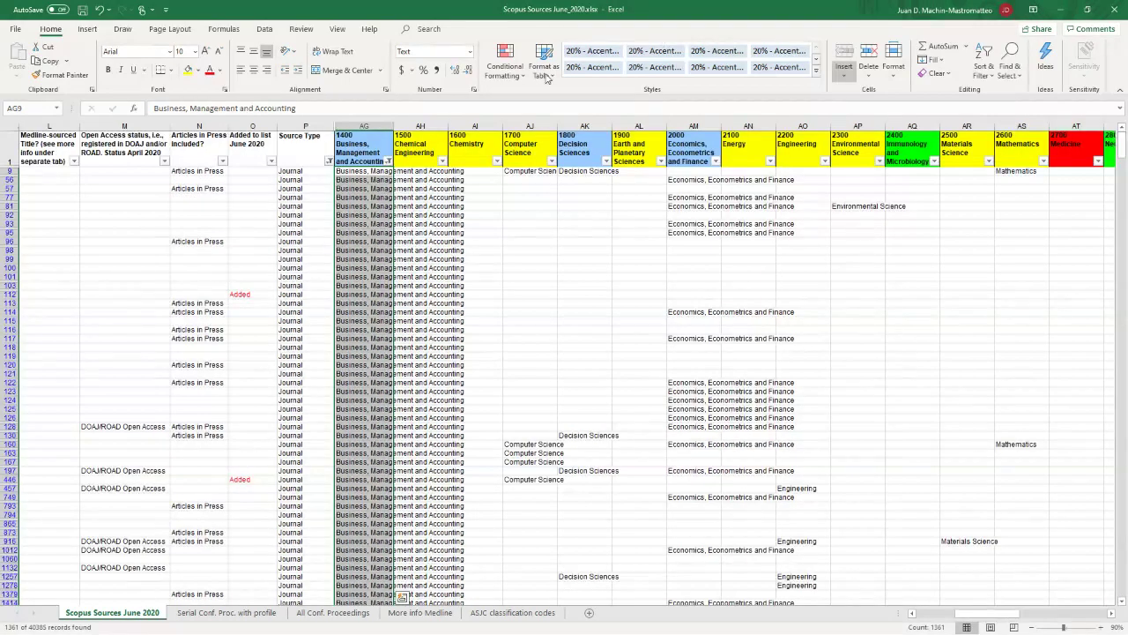
pyautogui.moveTo(952, 612); pyautogui.dragTo(935, 622)
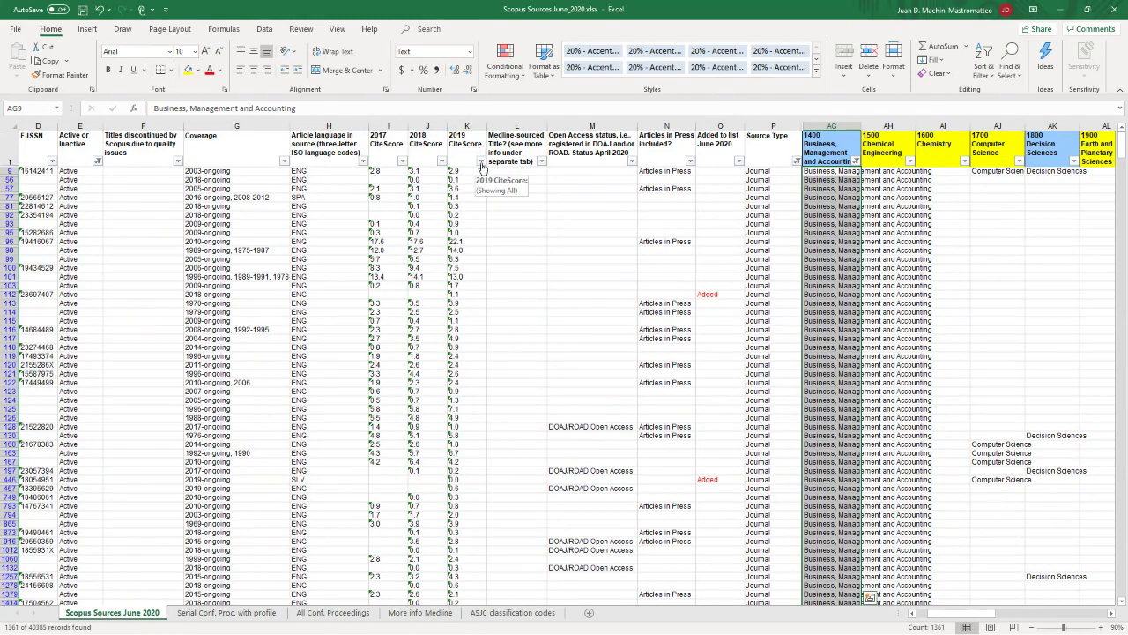
pyautogui.click(235, 172)
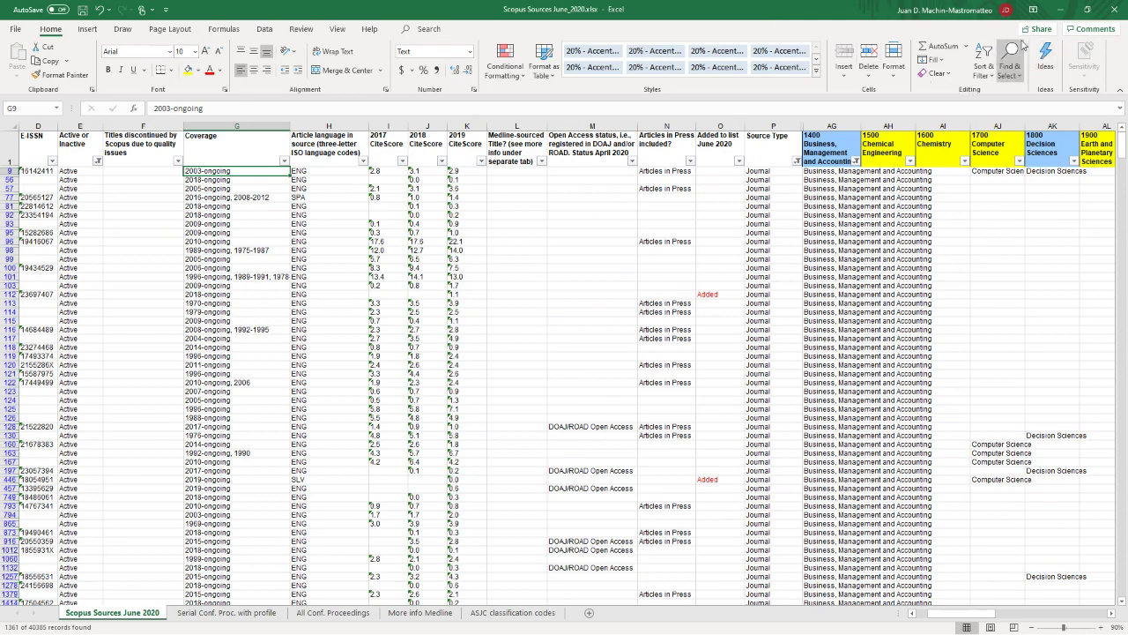
pyautogui.click(983, 67)
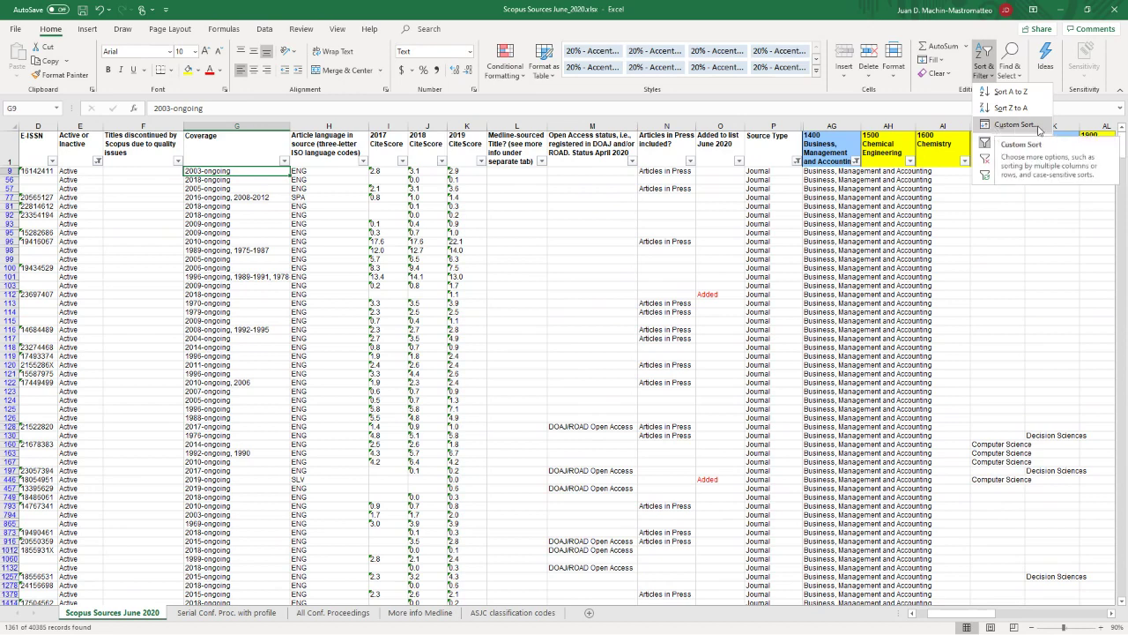
pyautogui.click(1012, 126)
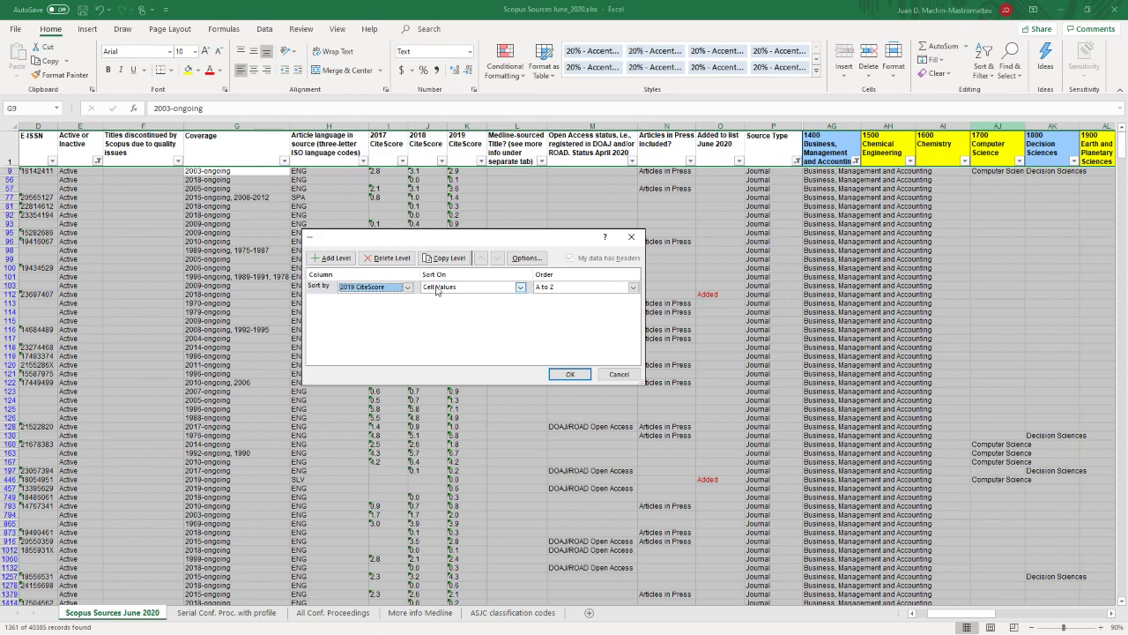
pyautogui.click(594, 289)
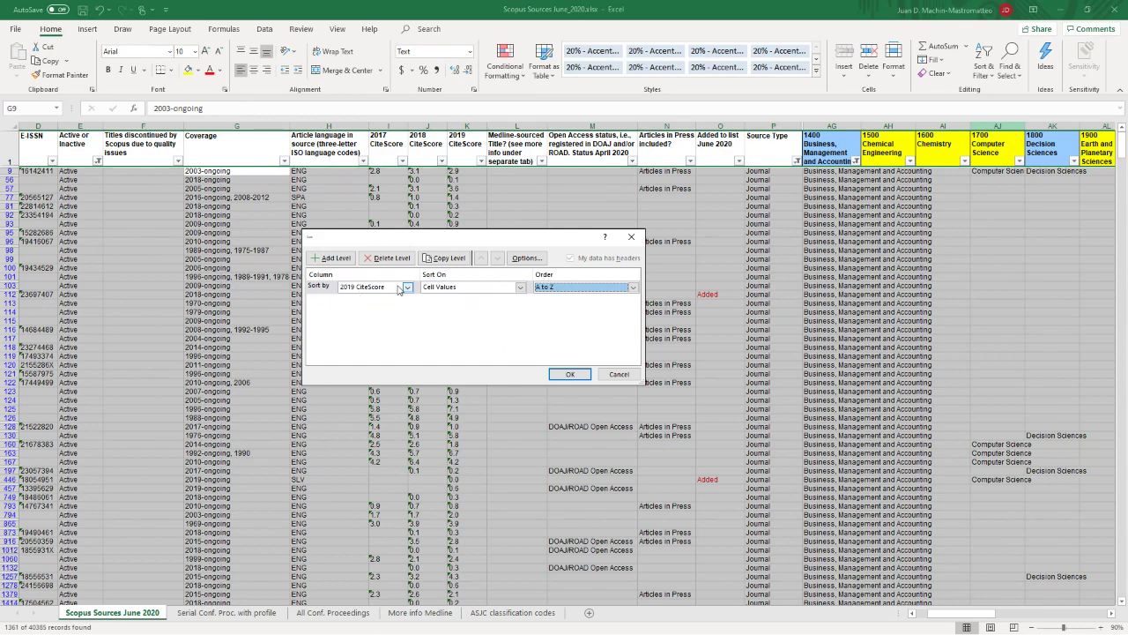
pyautogui.click(630, 378)
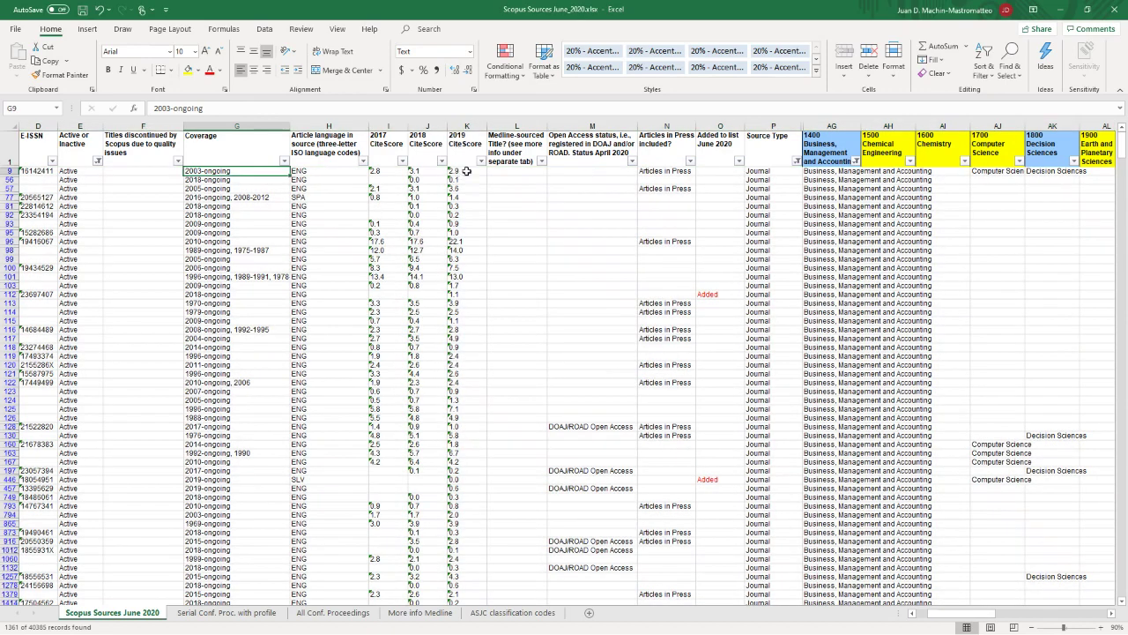
# Step: Format the filtered 2019 CiteScore values from K9 down as Number with 2 decimal places
pyautogui.click(466, 171)
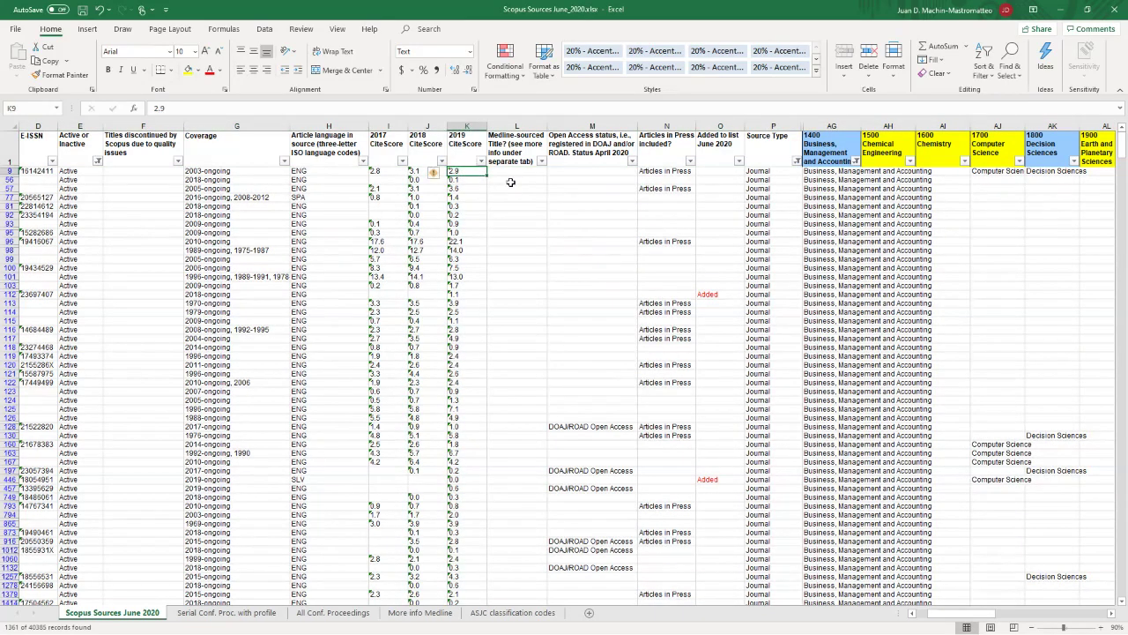
pyautogui.hotkey('ctrl', 'shift', 'Down')
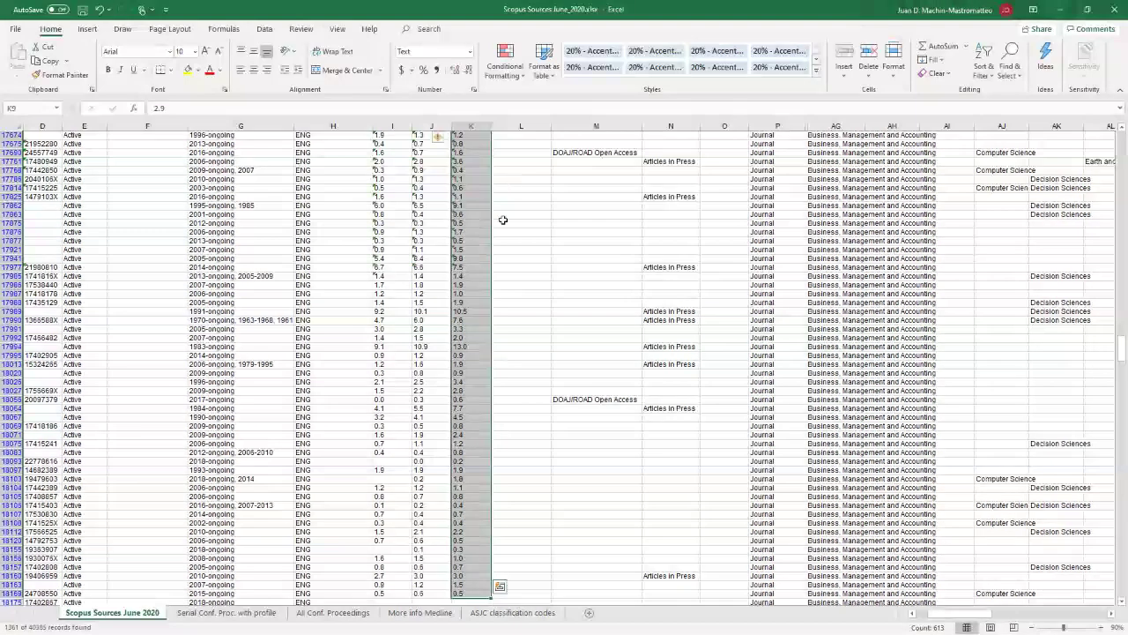
pyautogui.rightClick(470, 269)
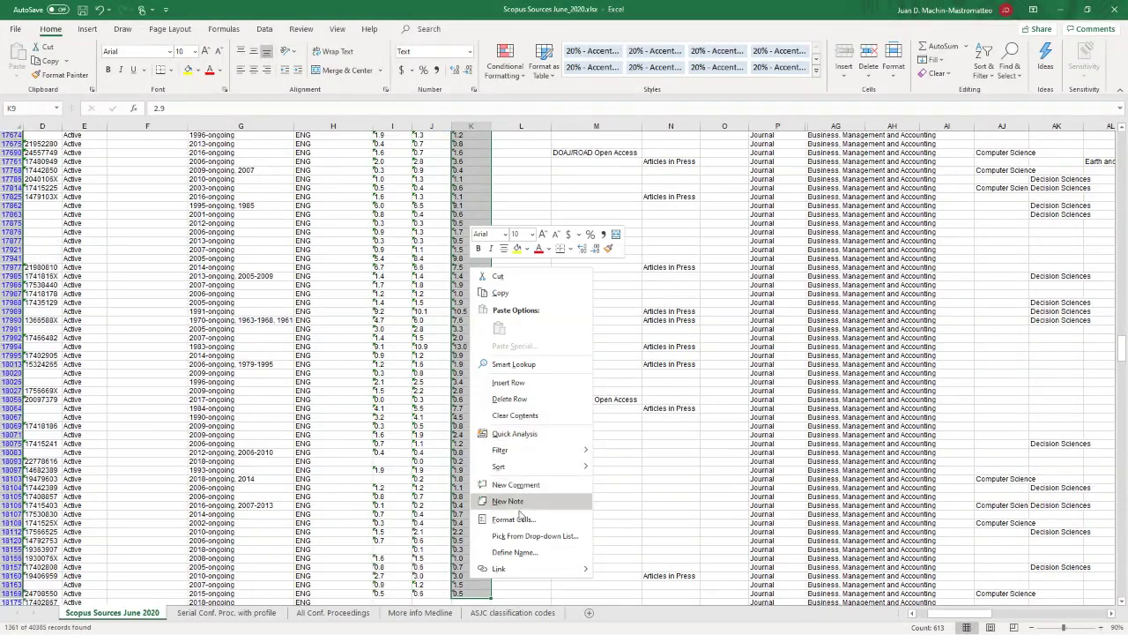
pyautogui.click(514, 518)
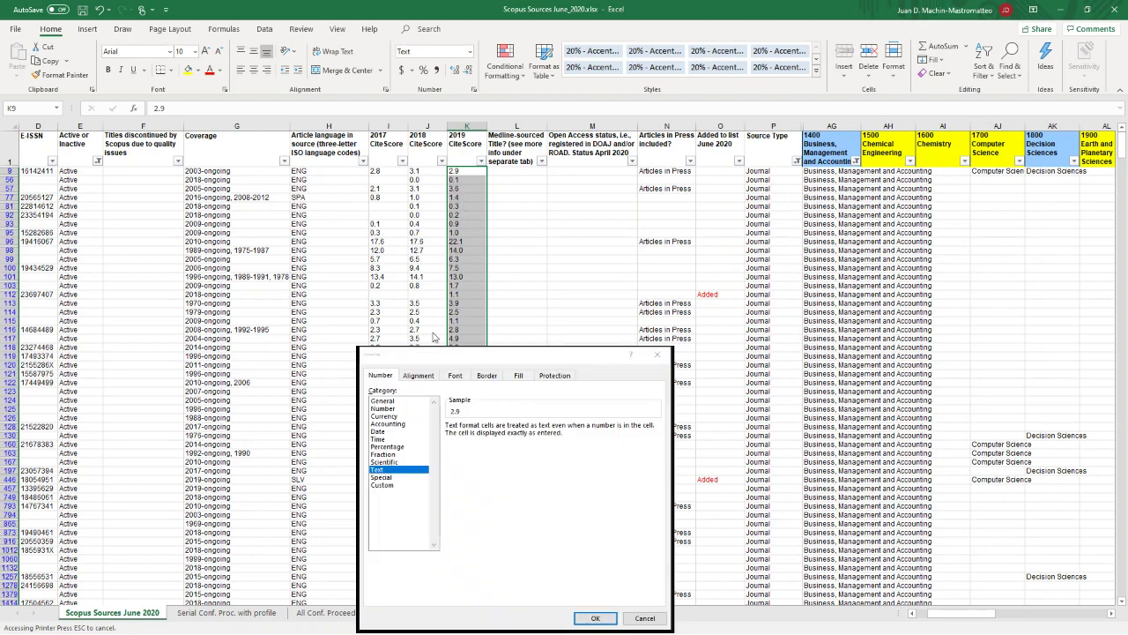
pyautogui.click(386, 409)
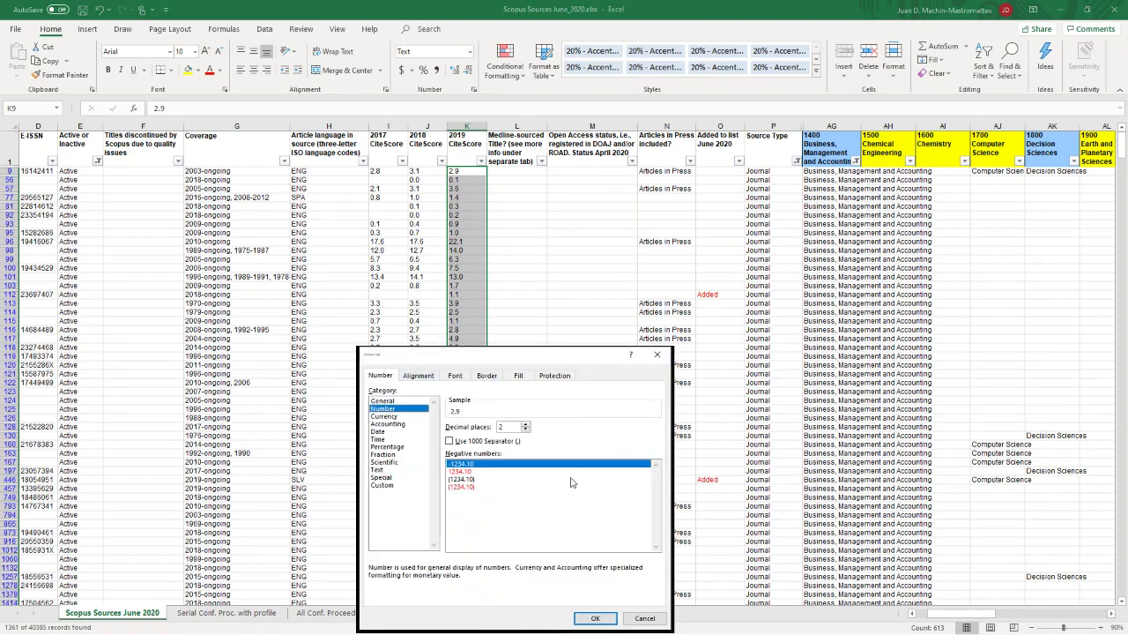
pyautogui.click(596, 618)
pyautogui.click(458, 179)
pyautogui.click(458, 171)
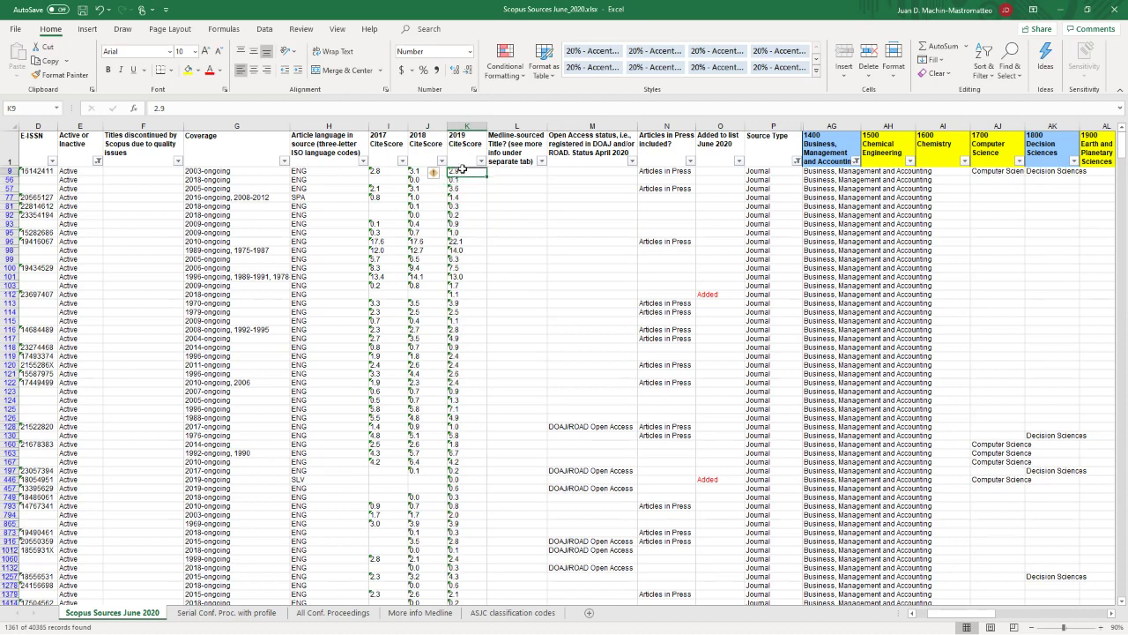
# Step: Sort the filtered journals by 2019 CiteScore cell values from A to Z, treating anything that looks like a number as a number
pyautogui.click(984, 58)
pyautogui.click(1012, 128)
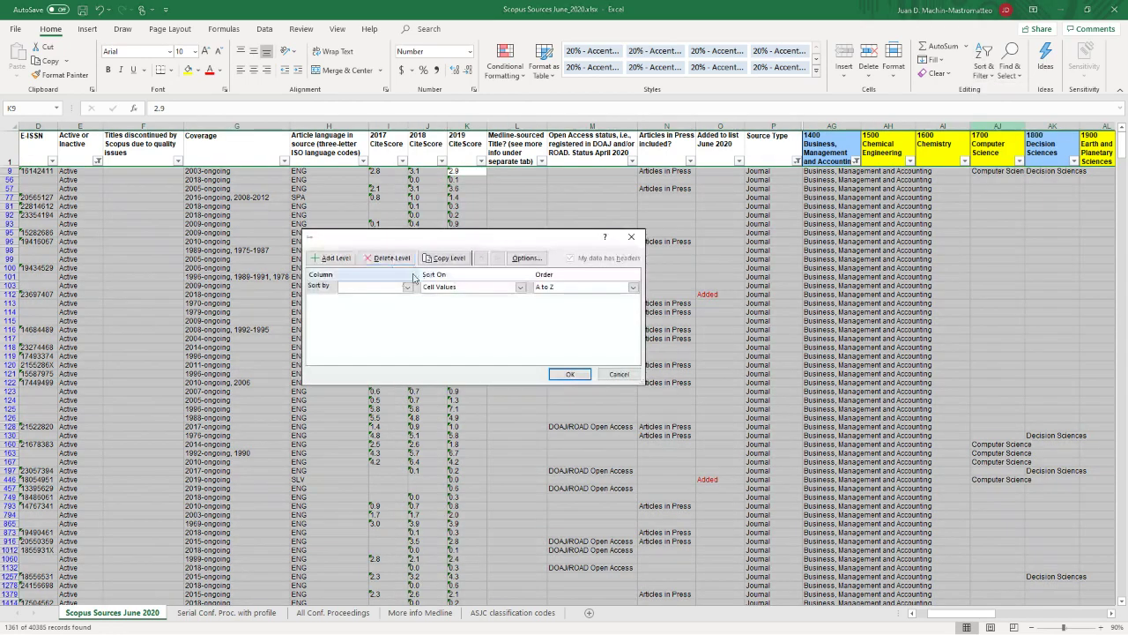
pyautogui.click(387, 289)
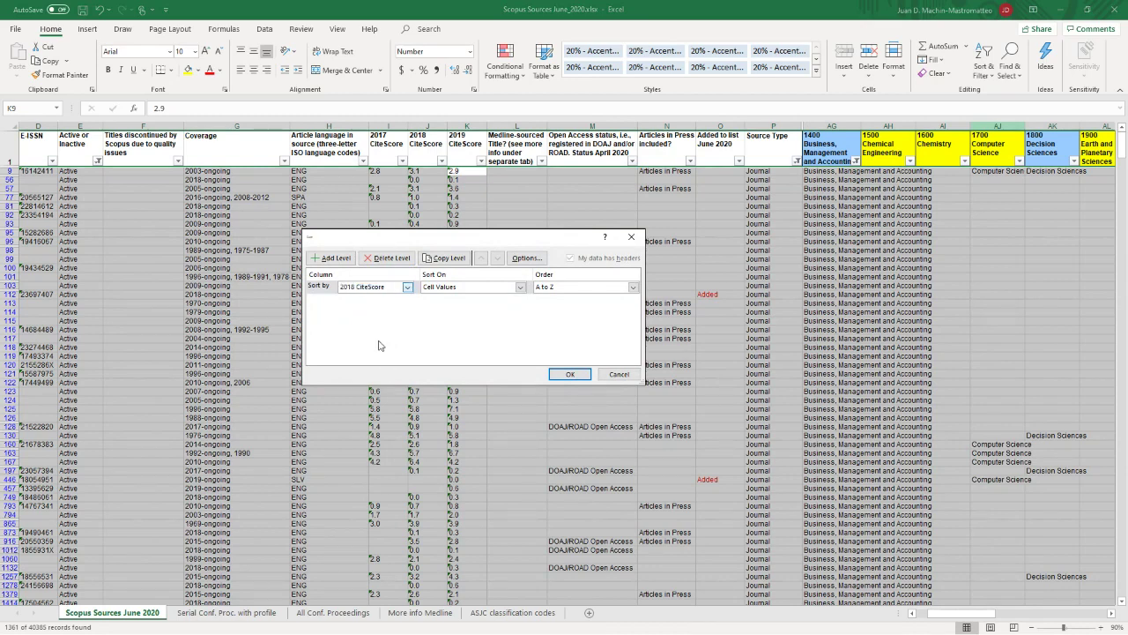
pyautogui.press('Down')
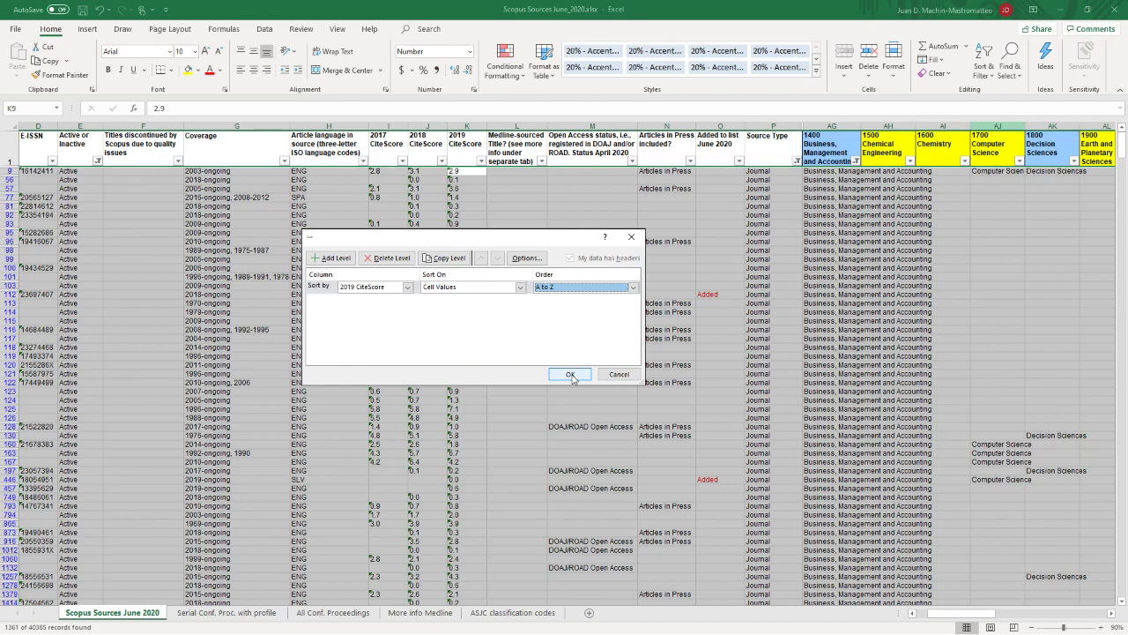
pyautogui.click(571, 374)
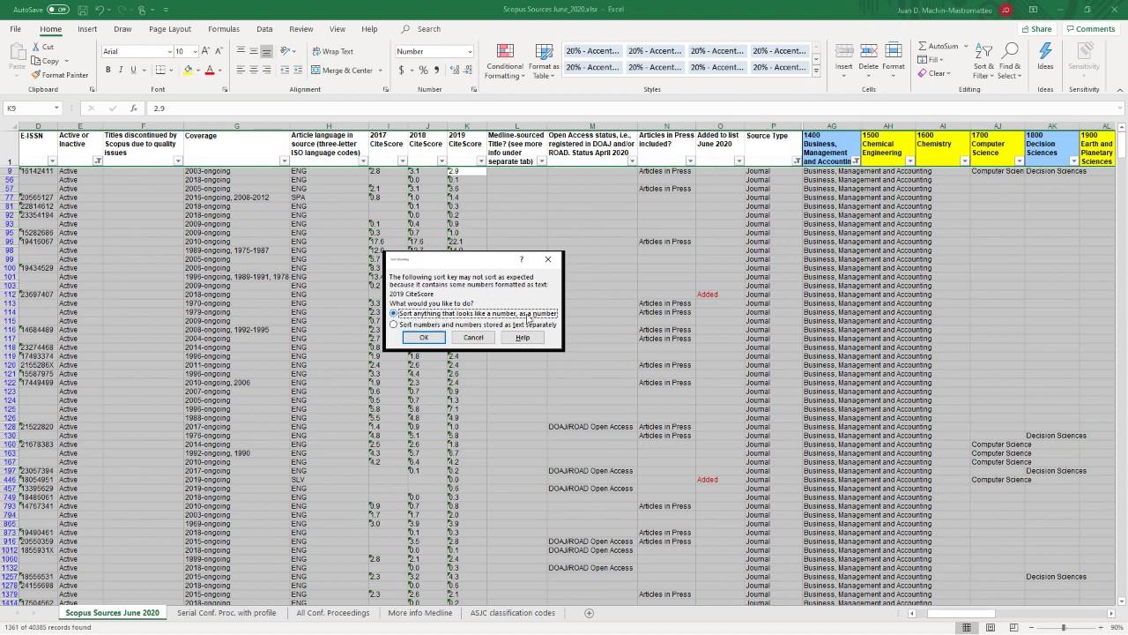
pyautogui.click(434, 341)
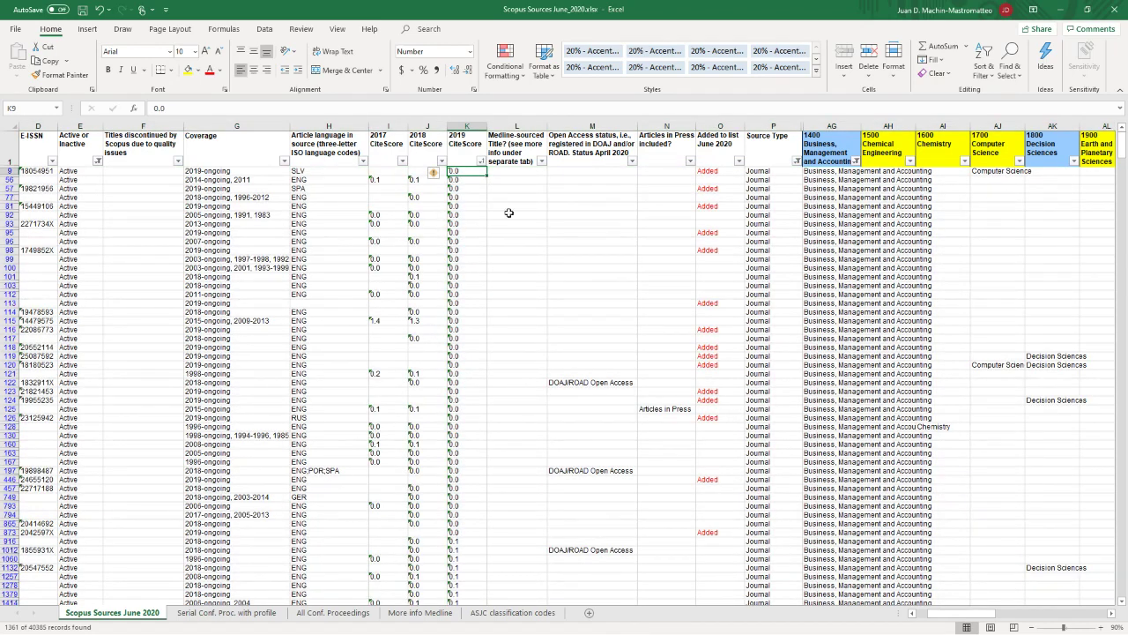
# Step: Re-sort the filtered journals by 2019 CiteScore from Z to A, treating text that looks like numbers as numbers
pyautogui.click(984, 63)
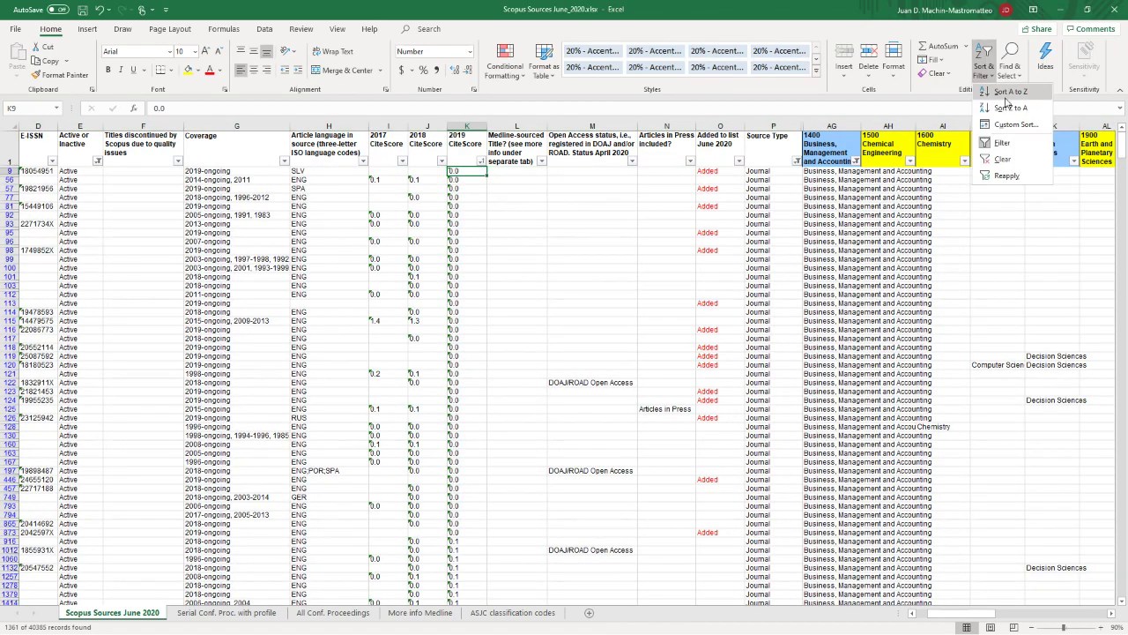
pyautogui.click(1005, 124)
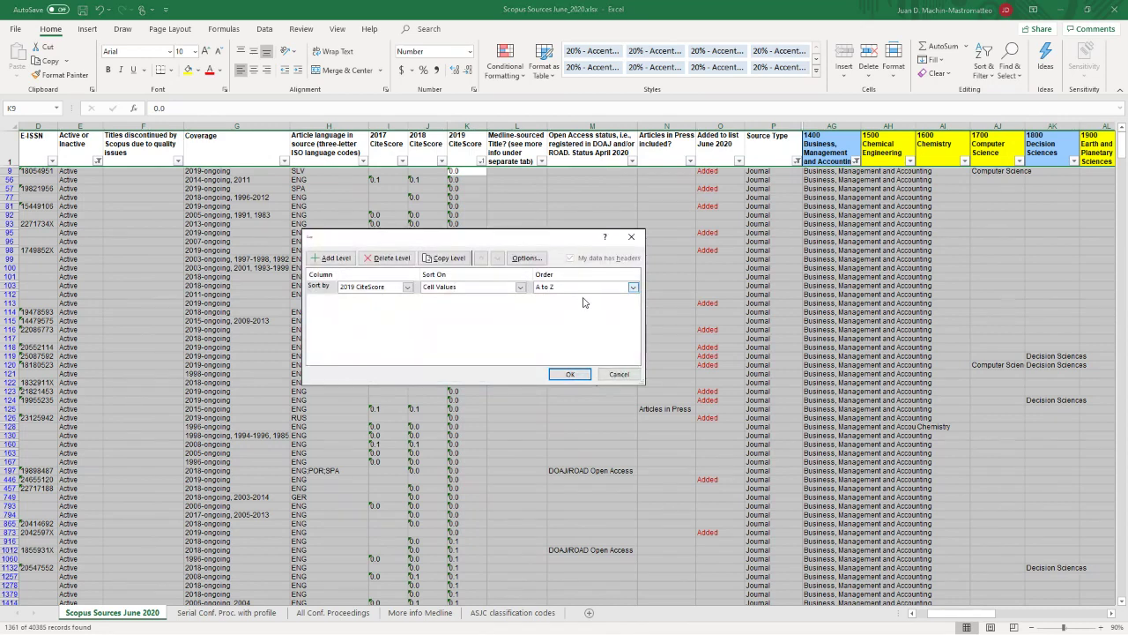
pyautogui.click(573, 308)
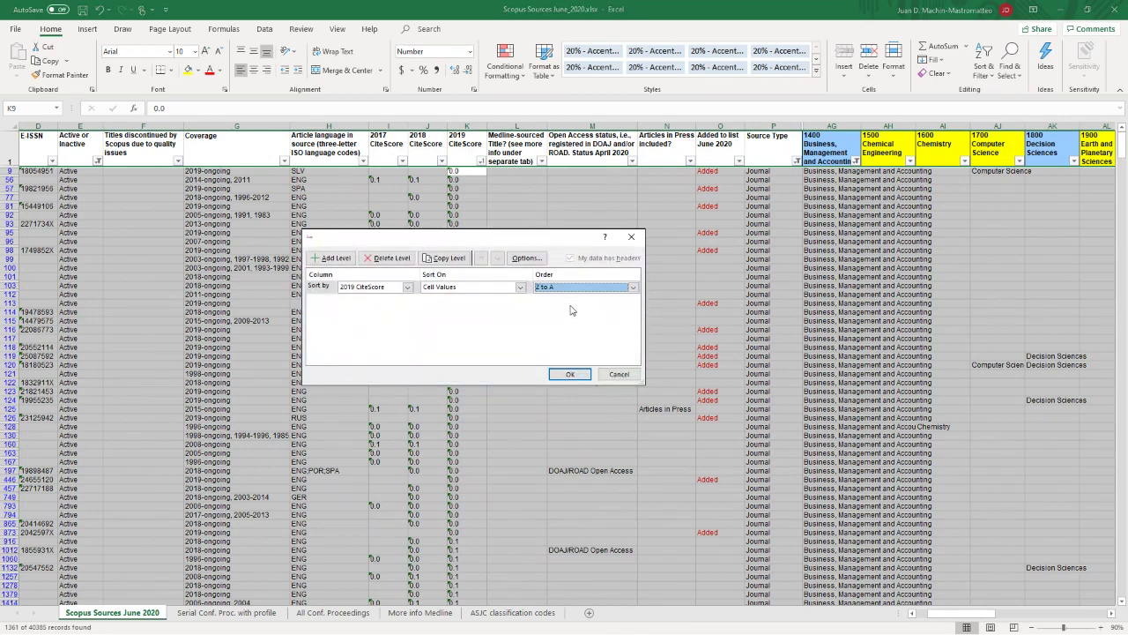
pyautogui.click(568, 375)
pyautogui.click(421, 338)
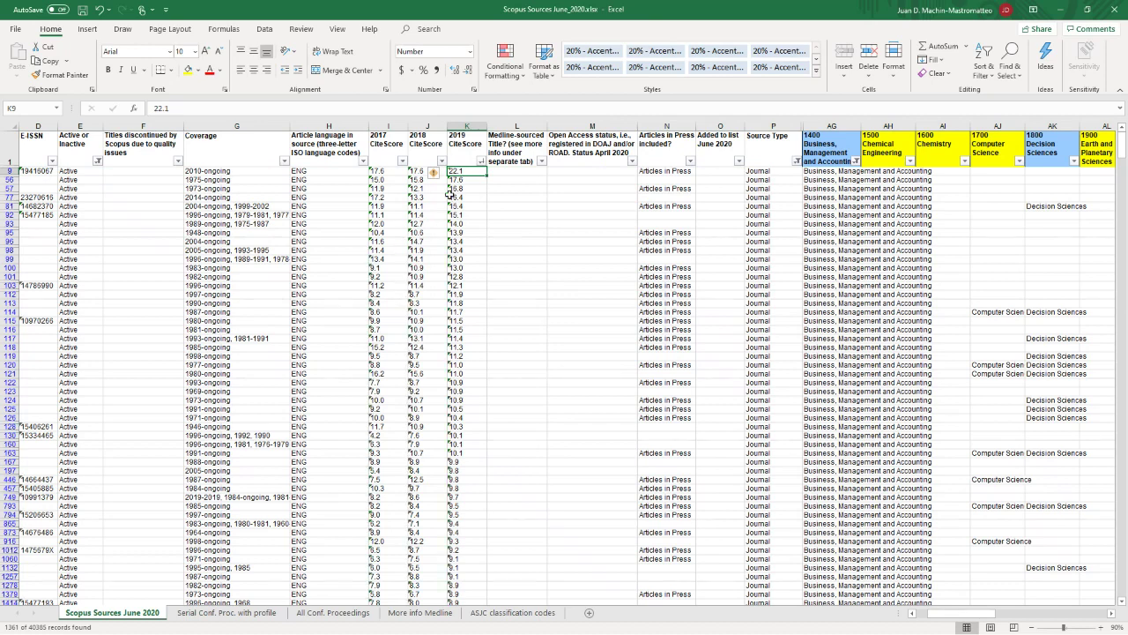
pyautogui.click(468, 171)
# Step: Highlight the top 200 journals in yellow, from Sourcerecord ID through 2019 CiteScore (A9:K9043)
pyautogui.click(1098, 627)
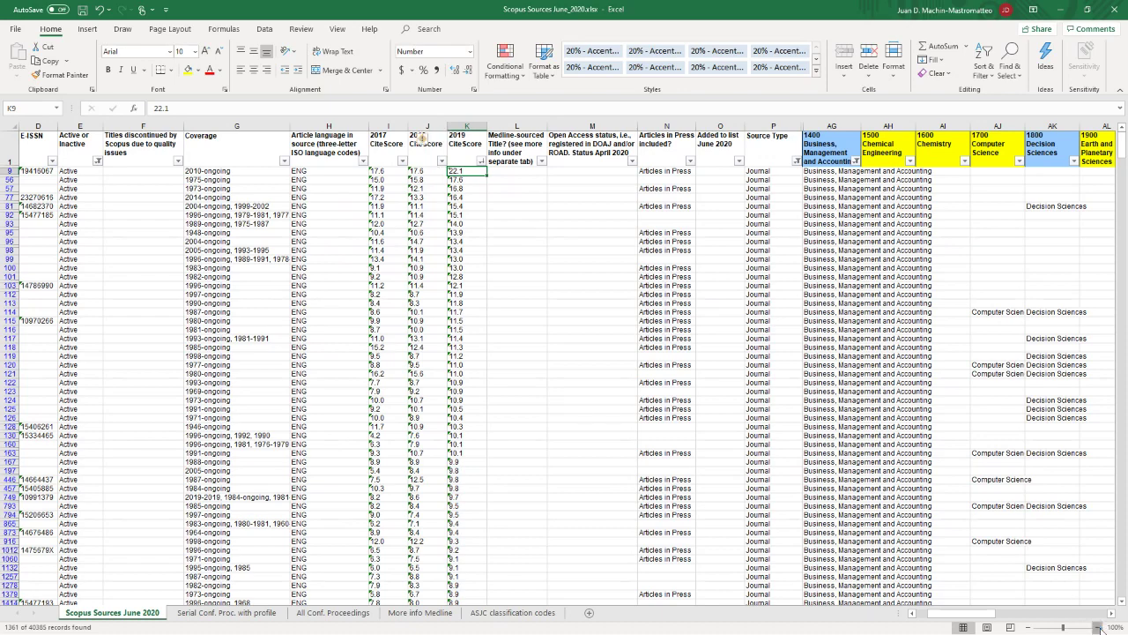
pyautogui.click(1099, 627)
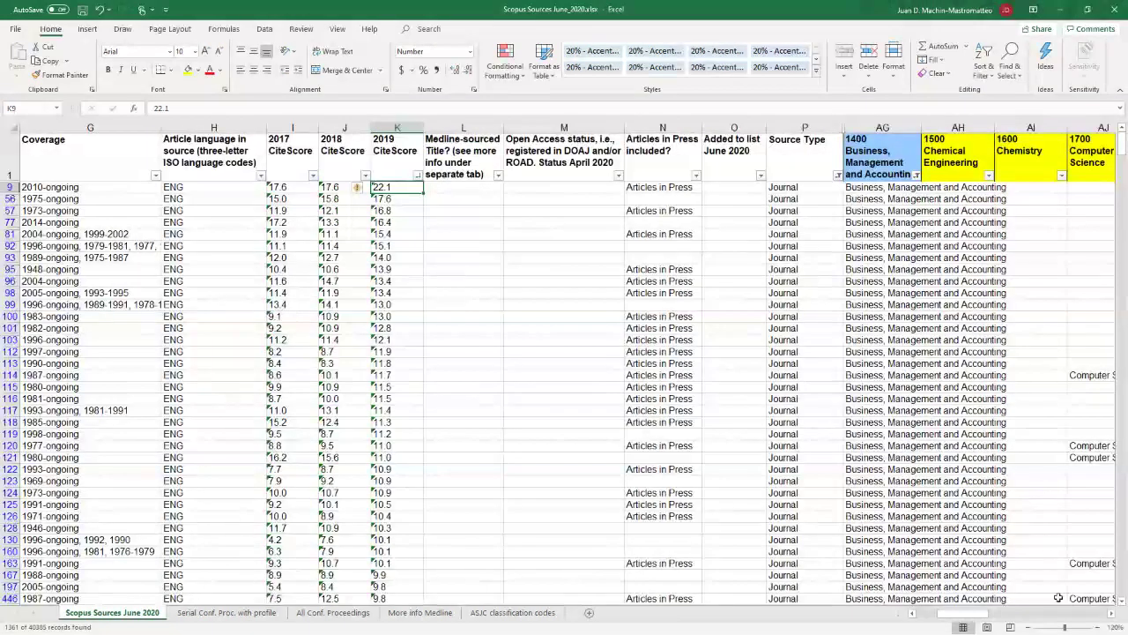
pyautogui.click(1098, 627)
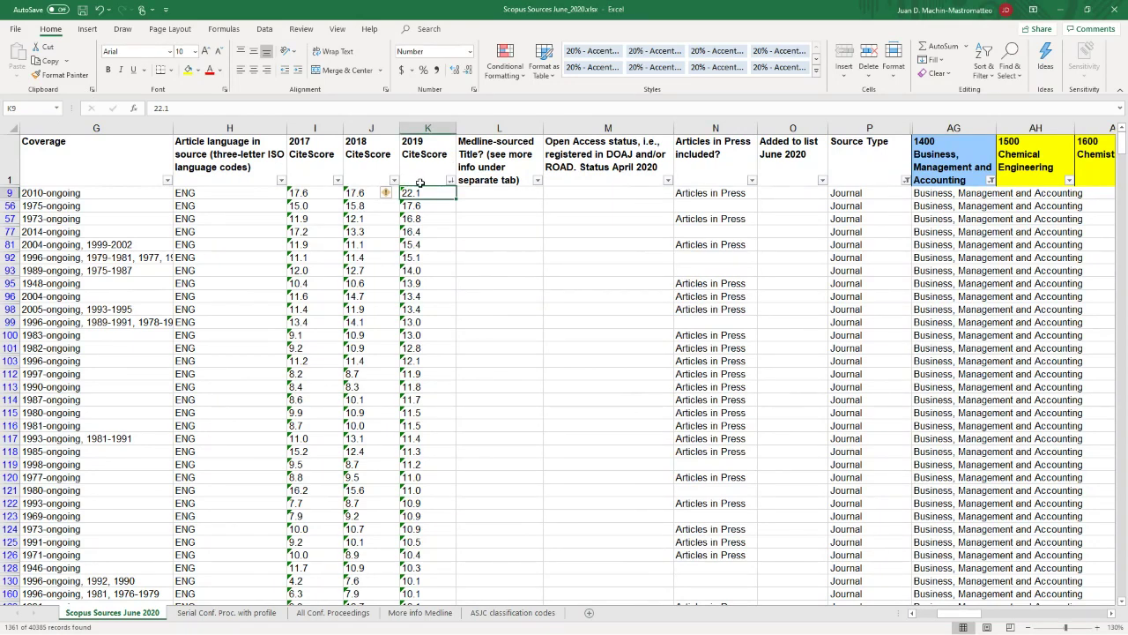
pyautogui.hotkey('shift', 'Down')
pyautogui.hotkey('shift', 'Down')
pyautogui.hotkey('shift', 'Down')
pyautogui.hotkey('shift', 'Down')
pyautogui.hotkey('shift', 'Down')
pyautogui.hotkey('shift', 'Down')
pyautogui.hotkey('shift', 'Down')
pyautogui.hotkey('shift', 'Down')
pyautogui.moveTo(420, 183); pyautogui.dragTo(420, 182)
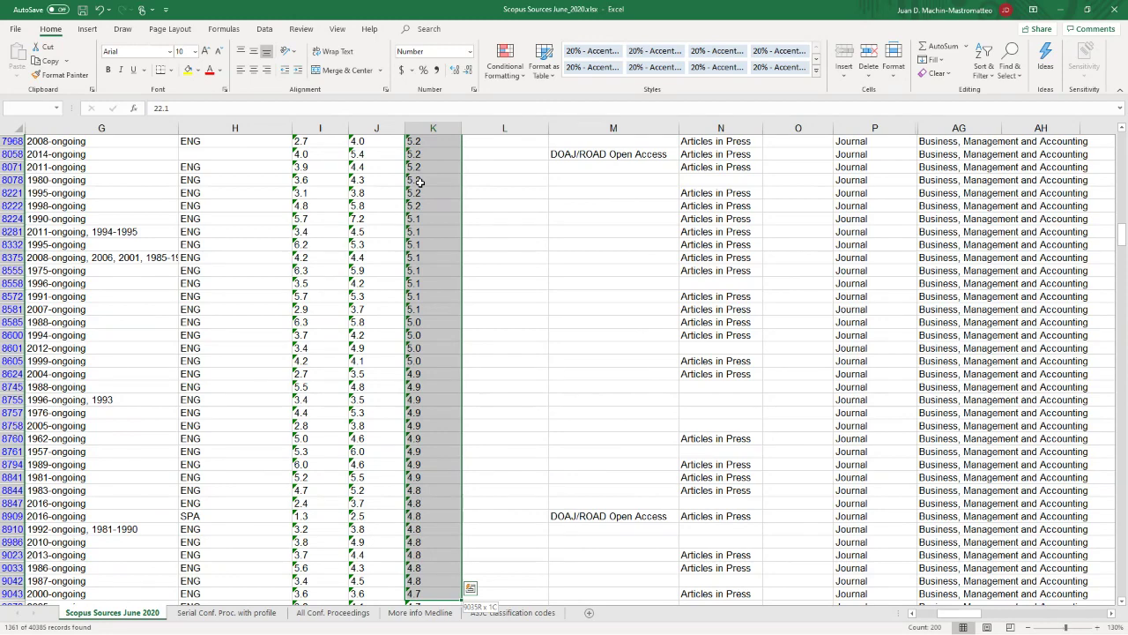
pyautogui.hotkey('shift', 'Left')
pyautogui.hotkey('shift', 'Left')
pyautogui.hotkey('shift', 'Left')
pyautogui.hotkey('shift', 'Left')
pyautogui.hotkey('shift', 'Left')
pyautogui.hotkey('shift', 'Left')
pyautogui.hotkey('shift', 'Left')
pyautogui.hotkey('shift', 'Left')
pyautogui.hotkey('shift', 'Left')
pyautogui.hotkey('shift', 'Left')
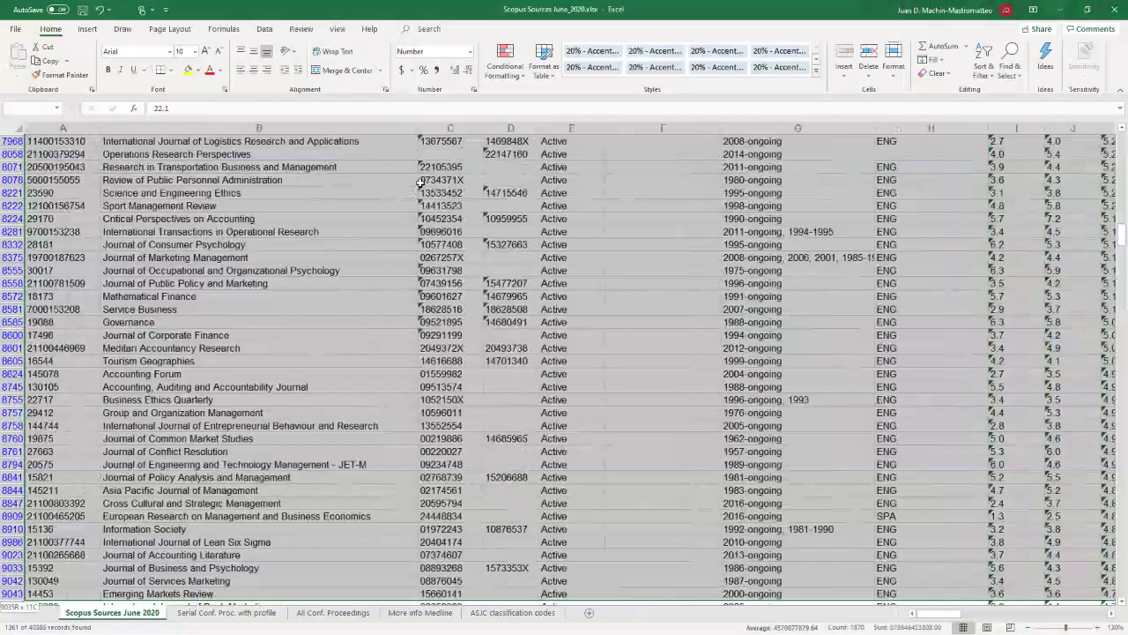
pyautogui.moveTo(420, 183); pyautogui.dragTo(420, 183)
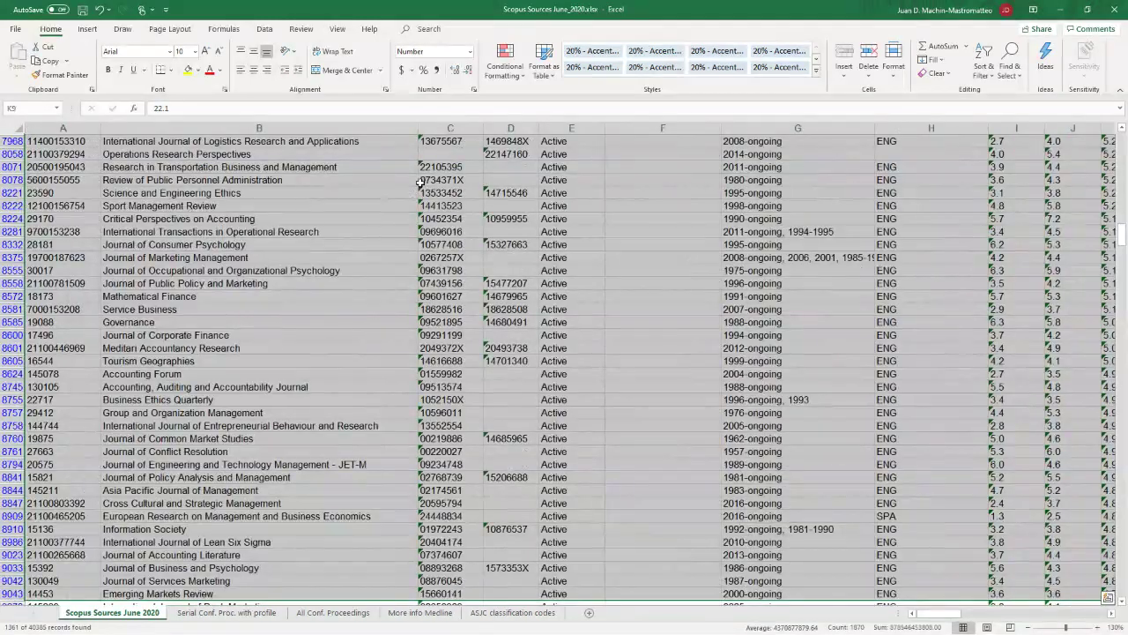
pyautogui.click(187, 71)
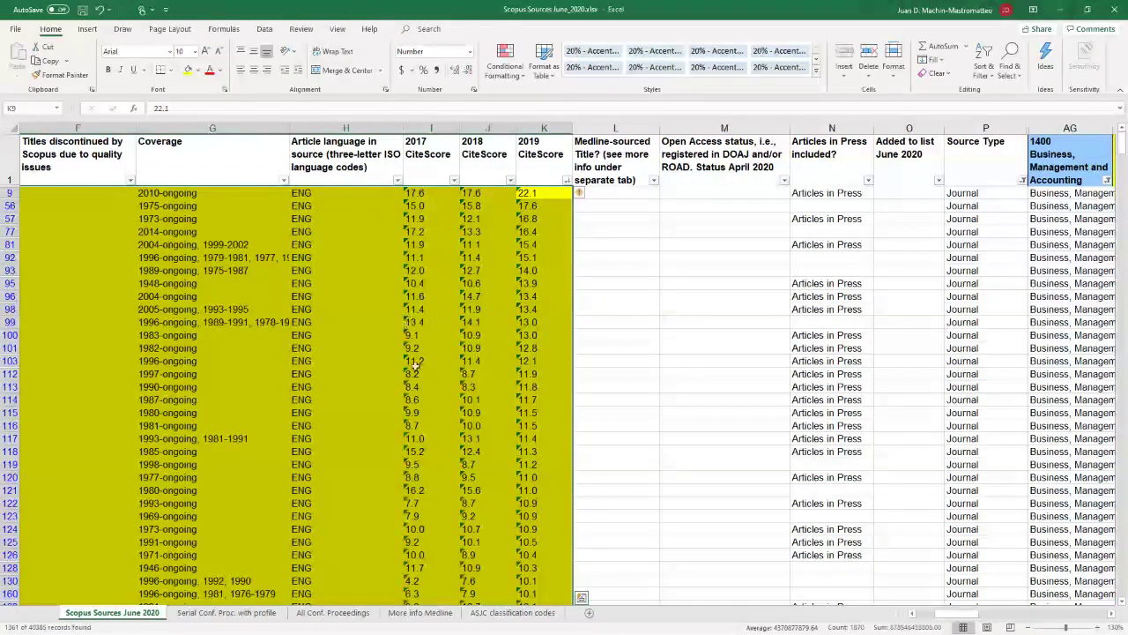
# Step: Look through the source titles of the highlighted journals, starting from the highest 2019 CiteScore in row 9
pyautogui.moveTo(978, 614); pyautogui.dragTo(915, 615)
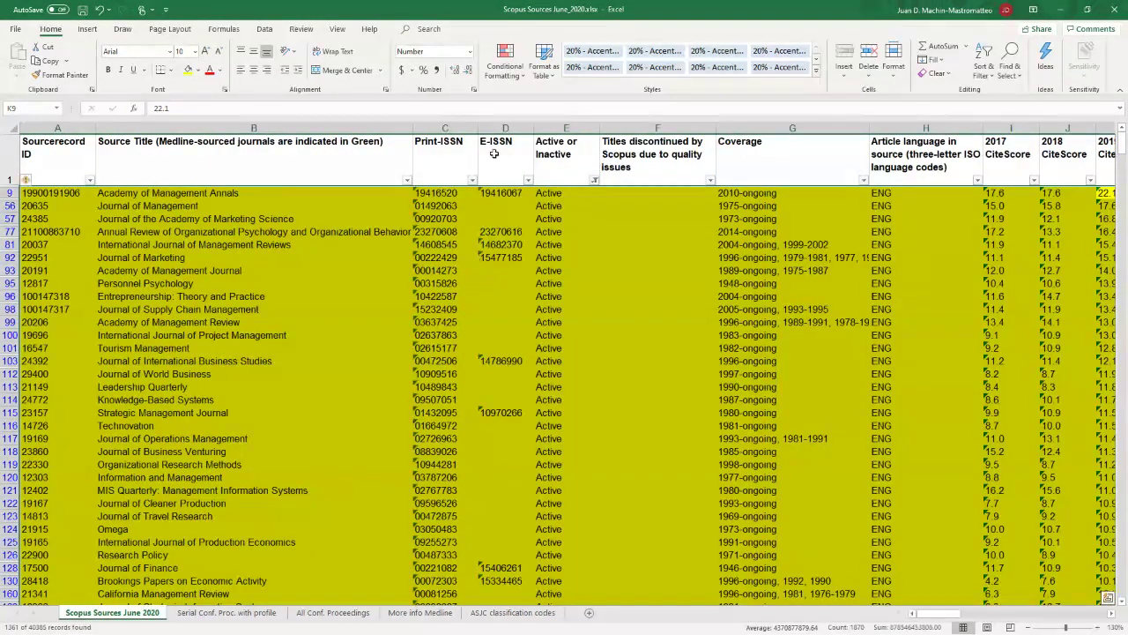
pyautogui.click(200, 205)
pyautogui.click(159, 196)
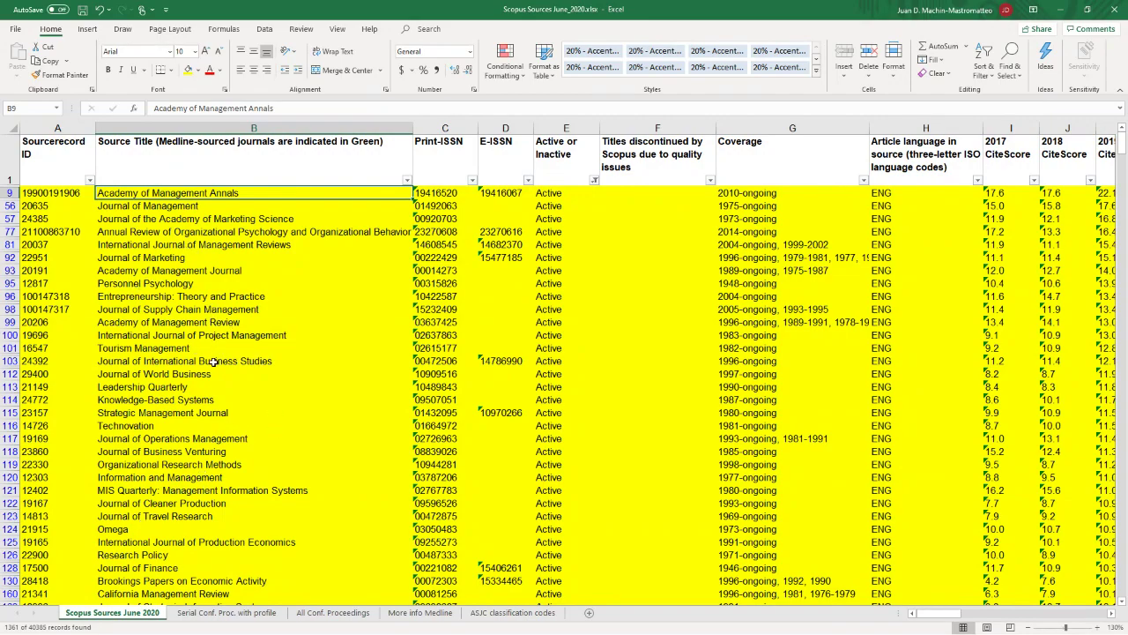
pyautogui.scroll(-3, 213, 362)
pyautogui.scroll(3, 213, 361)
pyautogui.scroll(-1, 212, 362)
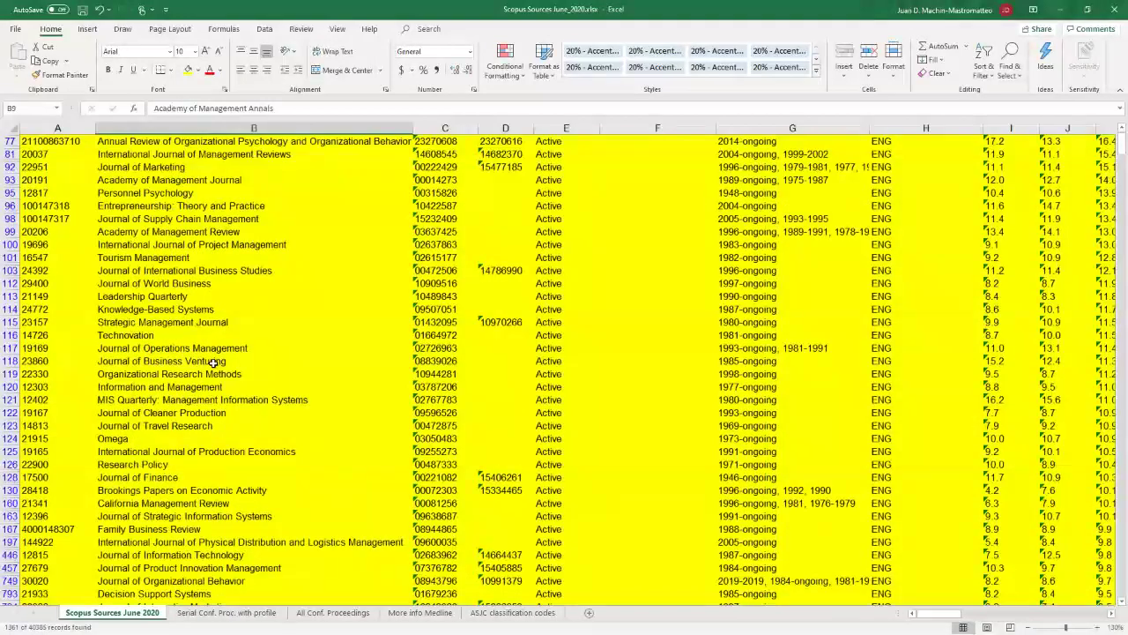
pyautogui.scroll(1, 213, 361)
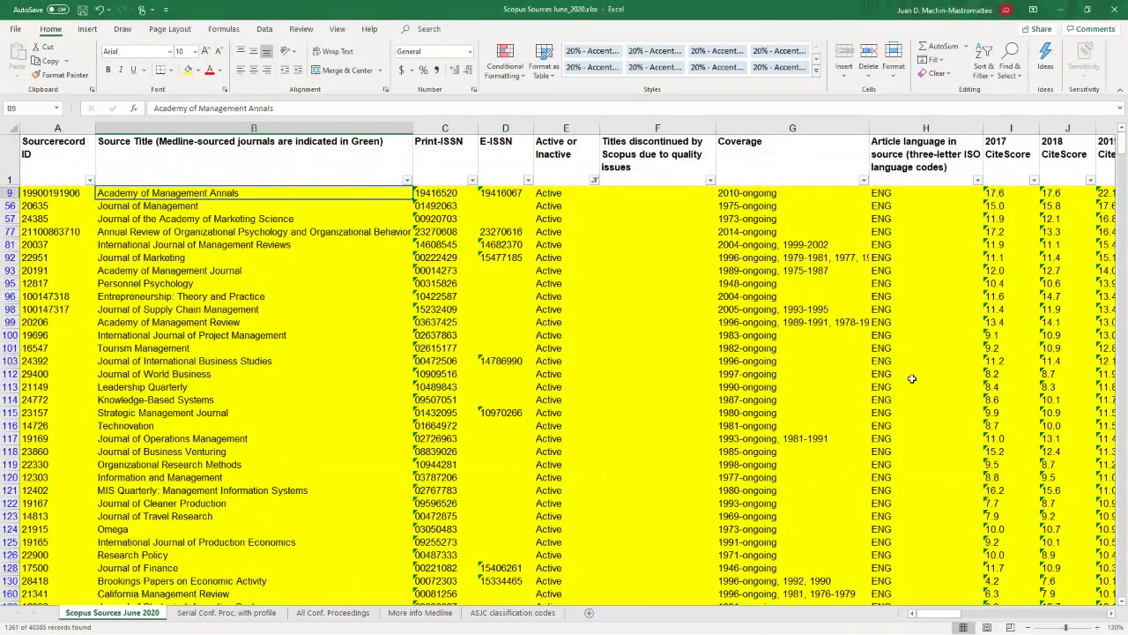
# Step: Close the Scopus Sources June_2020.xlsx workbook without saving the changes
pyautogui.click(1113, 10)
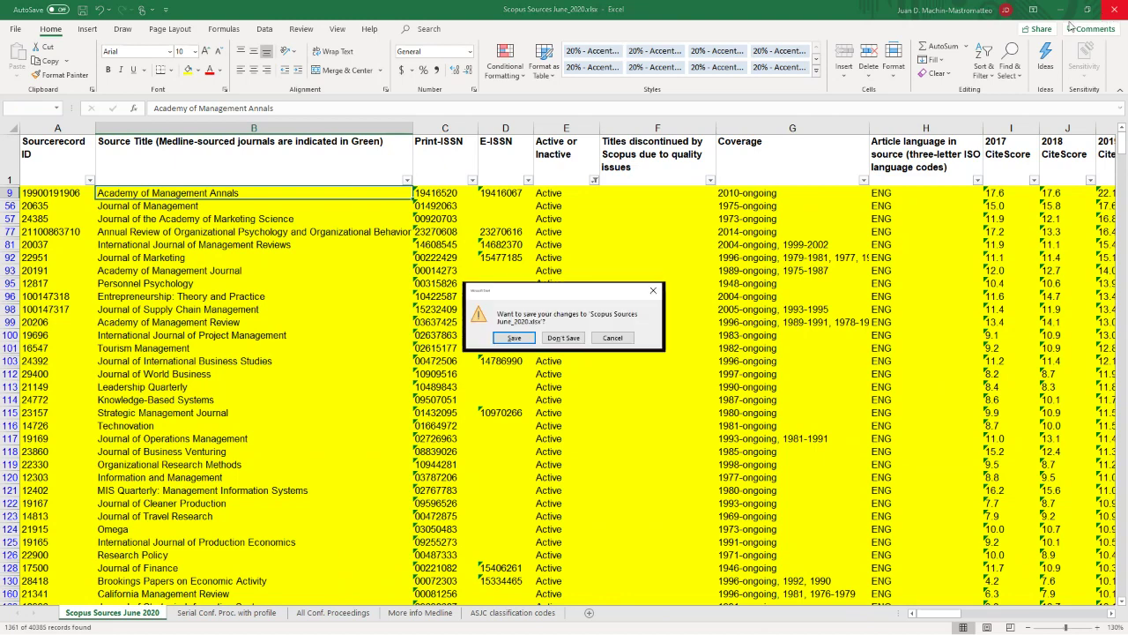
pyautogui.click(558, 345)
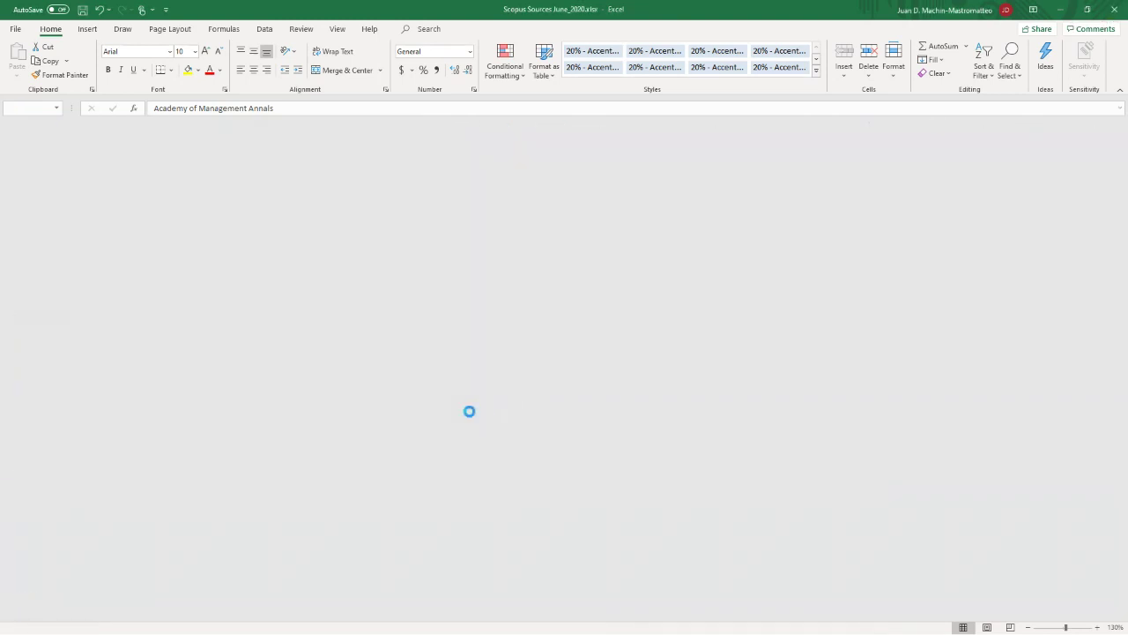